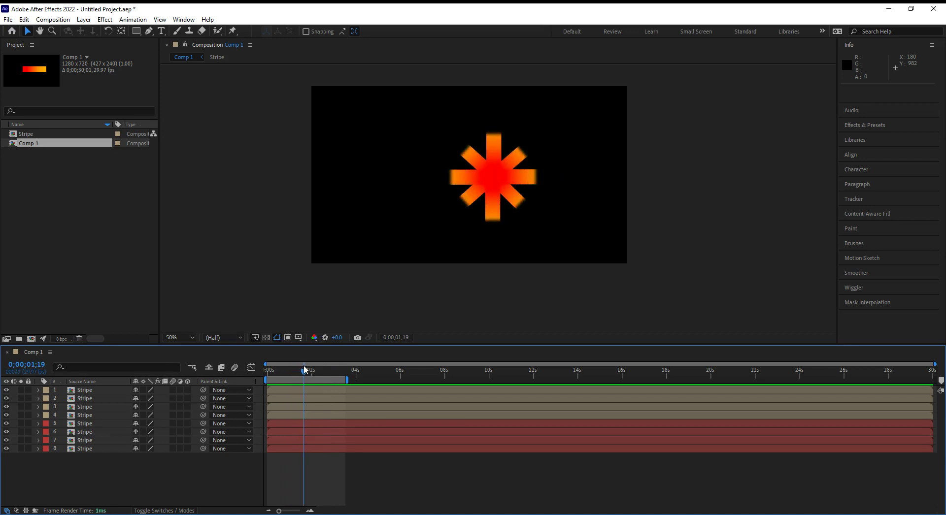
Shift the four red Stripe layers 3 frames later in the timeline and preview the animation from the start.
click(282, 422)
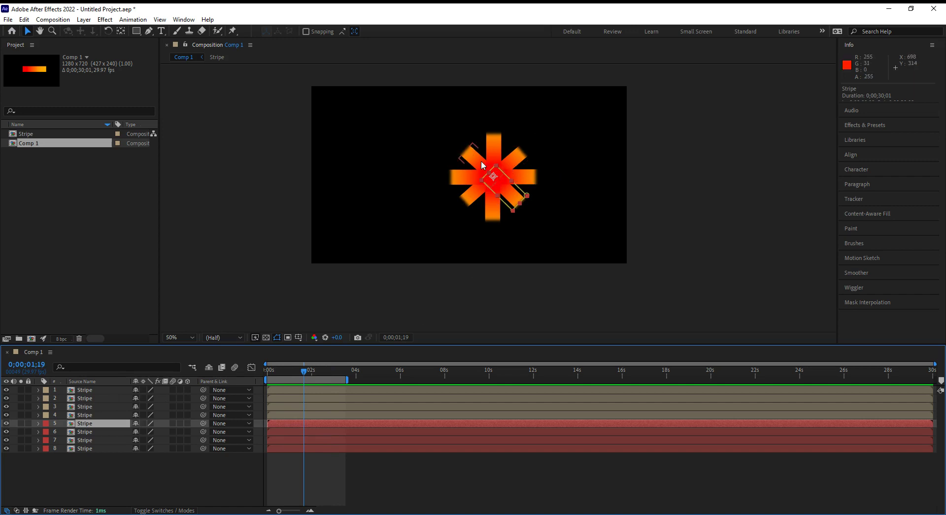
shift+click(282, 448)
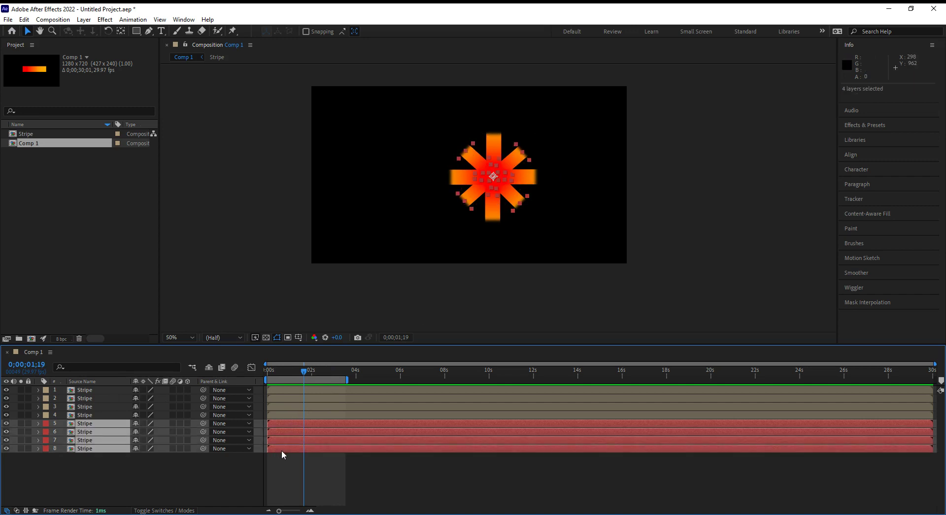
drag(282, 451, 284, 450)
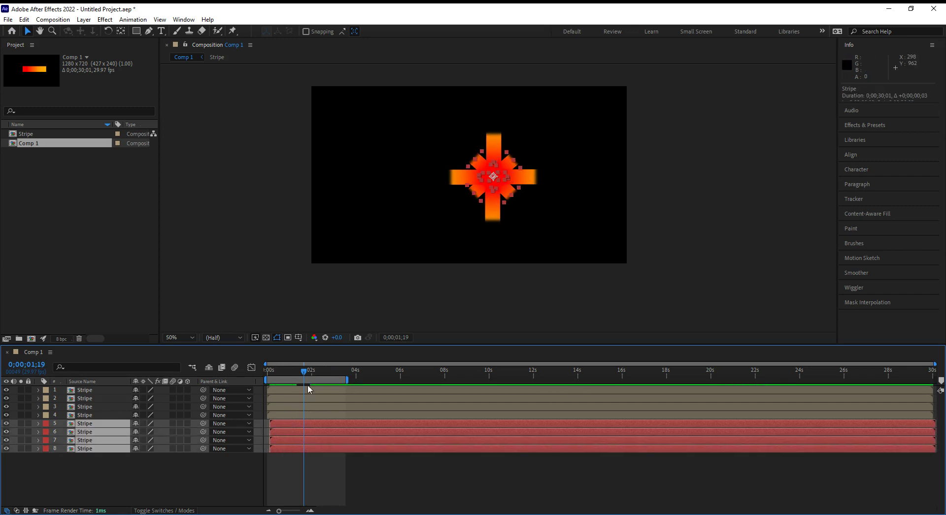
drag(303, 373, 275, 373)
key(space)
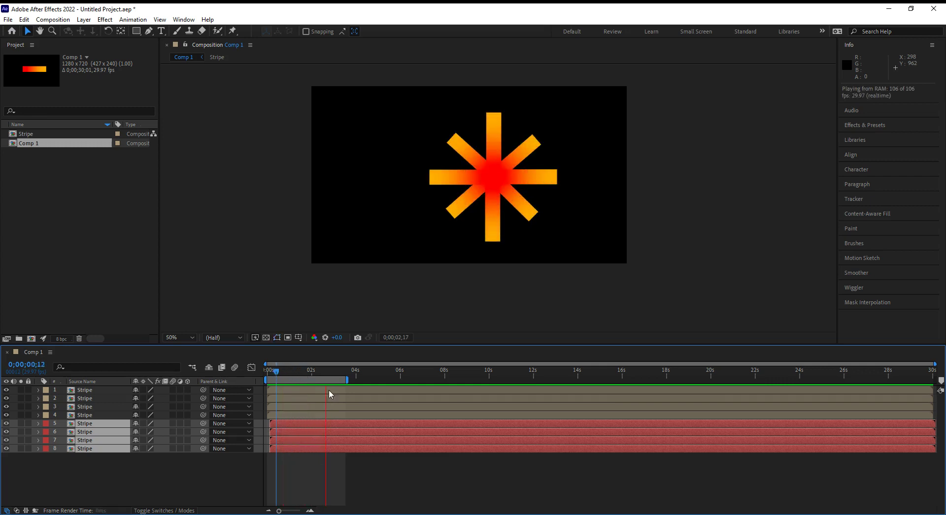
key(space)
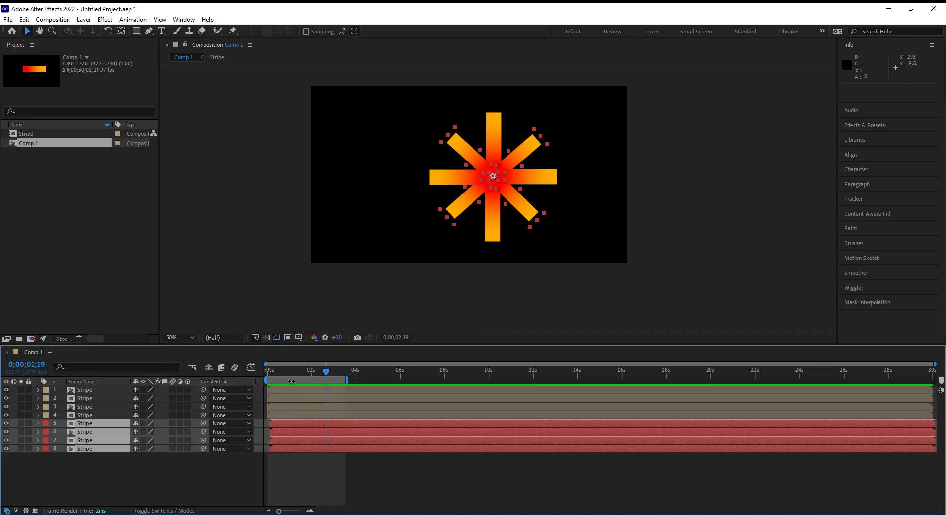
key(space)
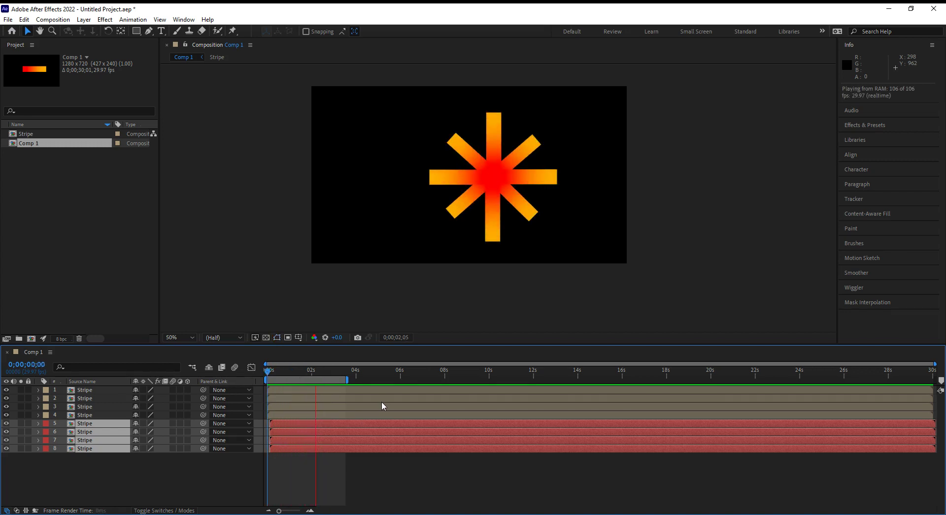
key(space)
Split all eight Stripe layers at 0;00;03;05 and delete the portions after the cut.
drag(298, 378, 337, 375)
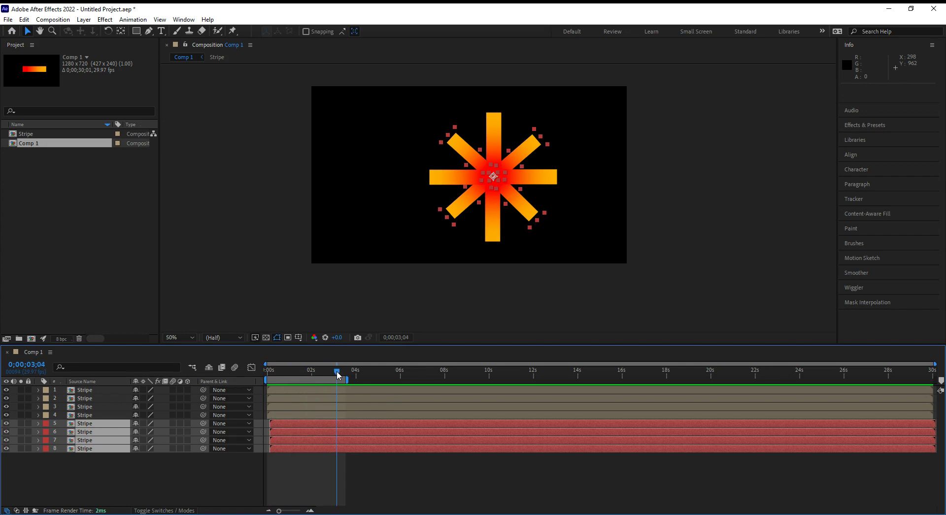
click(353, 397)
shift+click(354, 449)
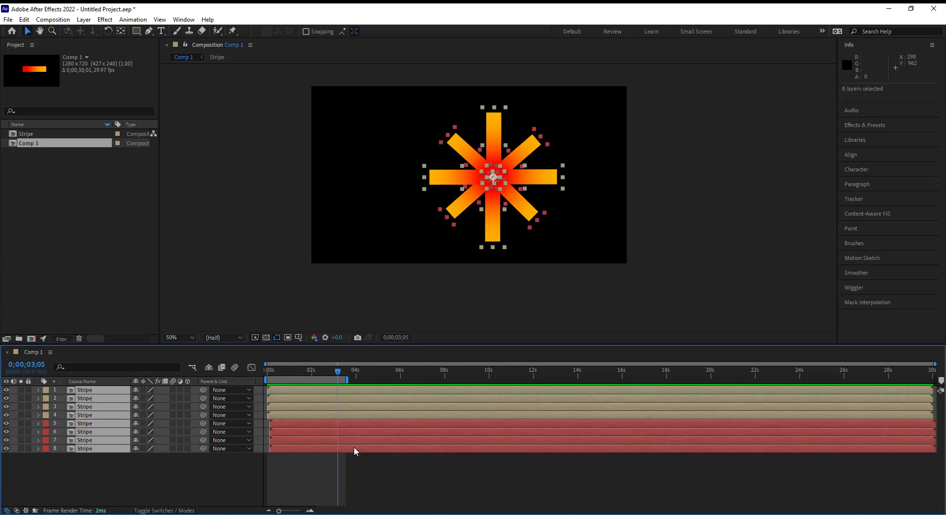
key(ctrl+shift+d)
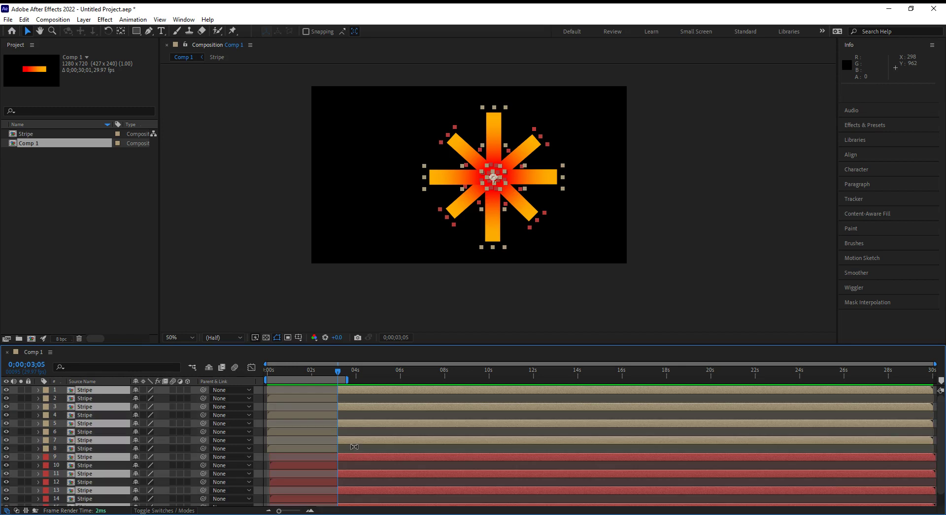
key(Delete)
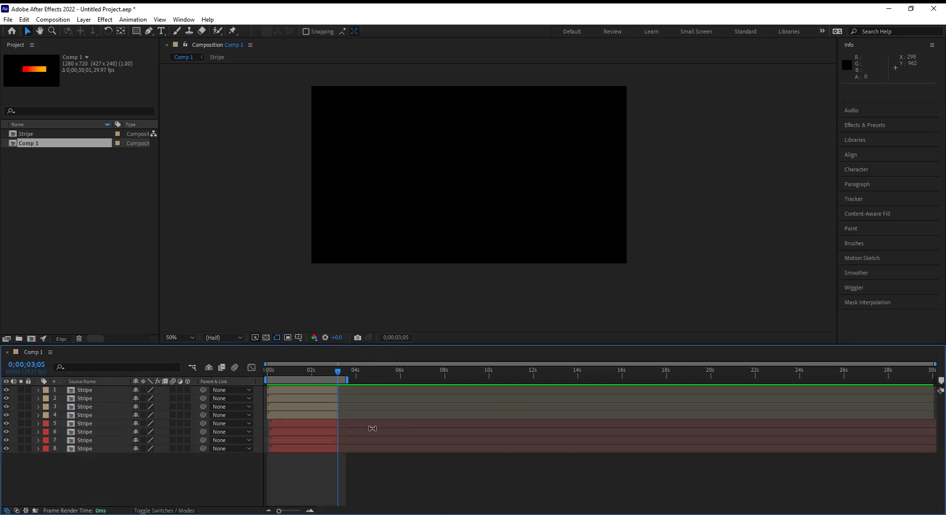
Extend the work area to about 15 seconds and sequence all eight Stripe layers with a 0;00;00;15 overlap and transition off.
click(295, 392)
shift+click(294, 449)
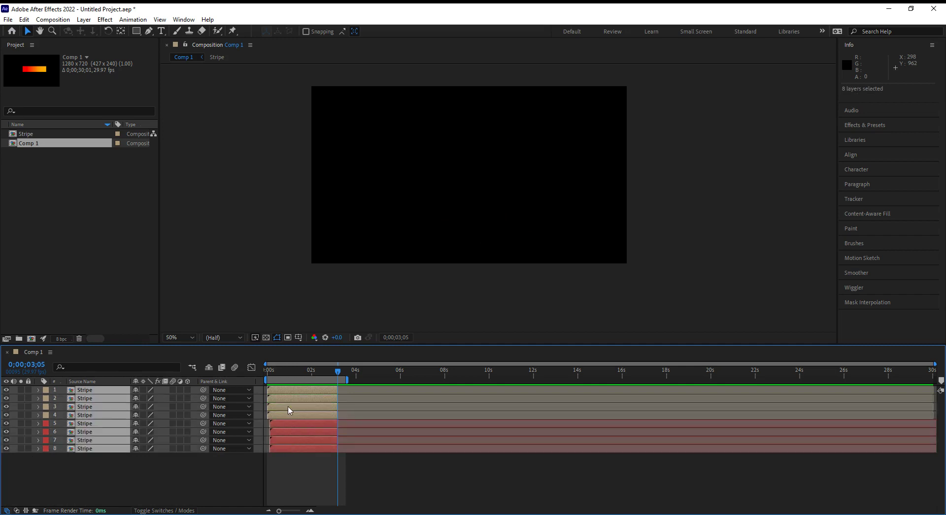
drag(348, 380, 604, 380)
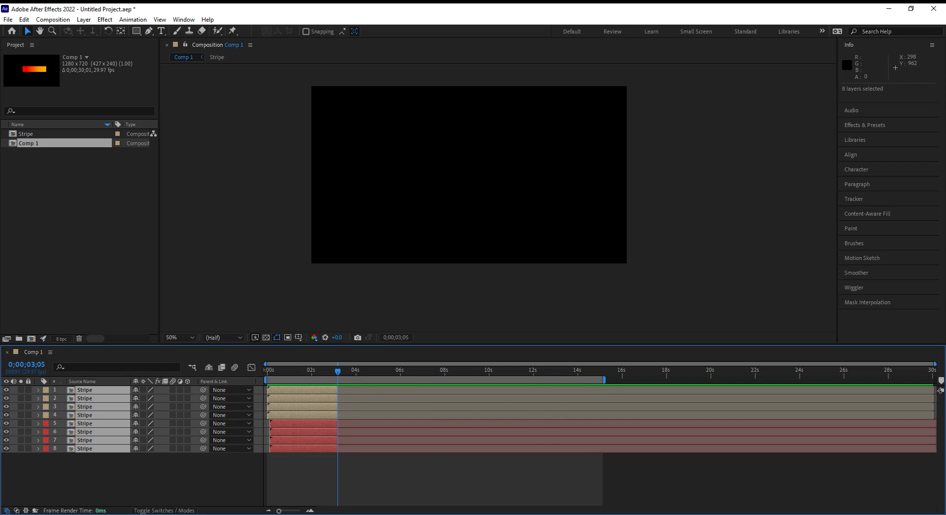
mouse_move(388, 259)
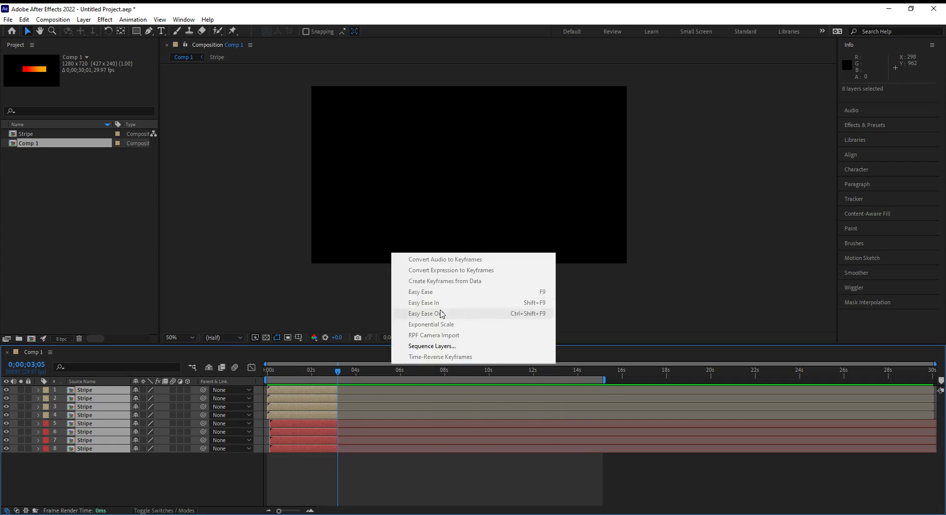
click(437, 346)
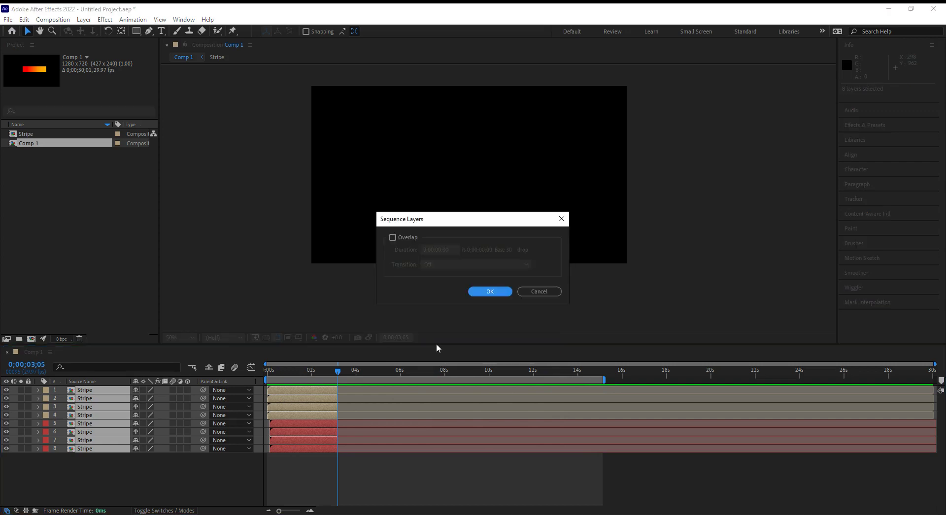
click(392, 238)
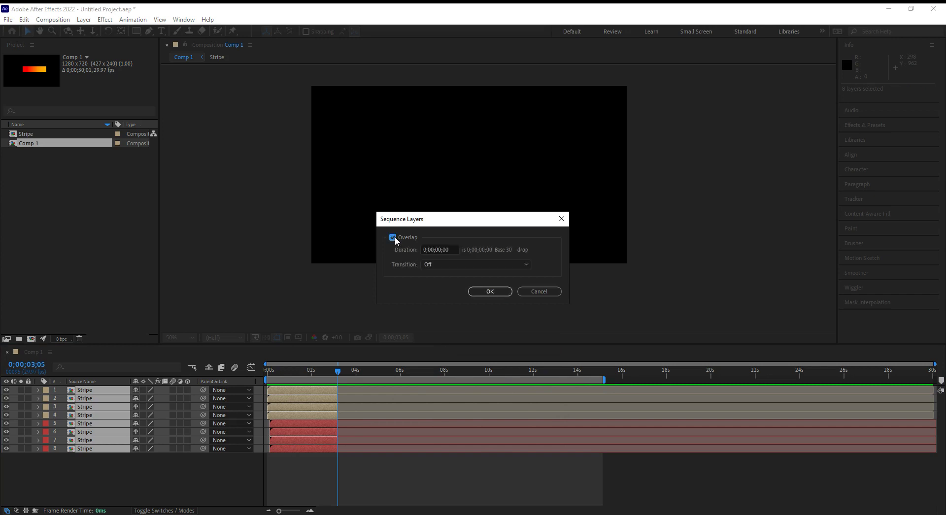
click(441, 250)
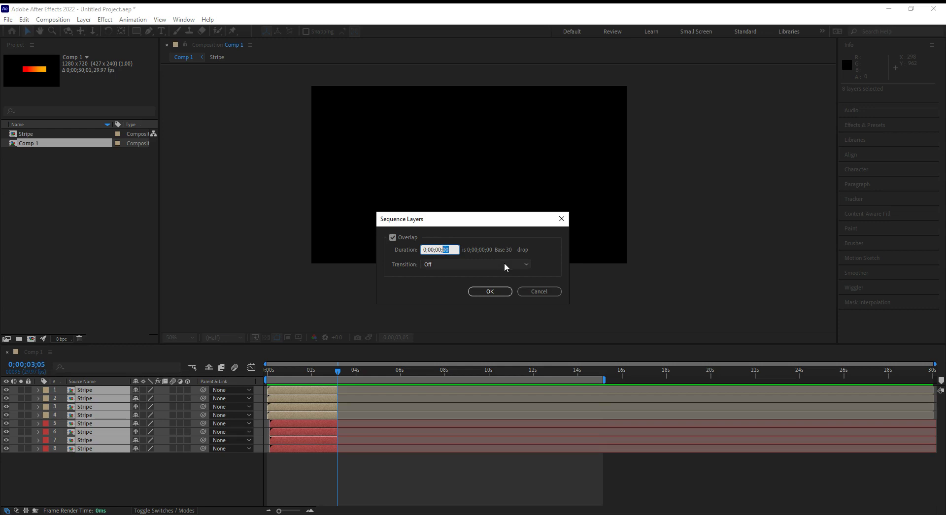
text(15)
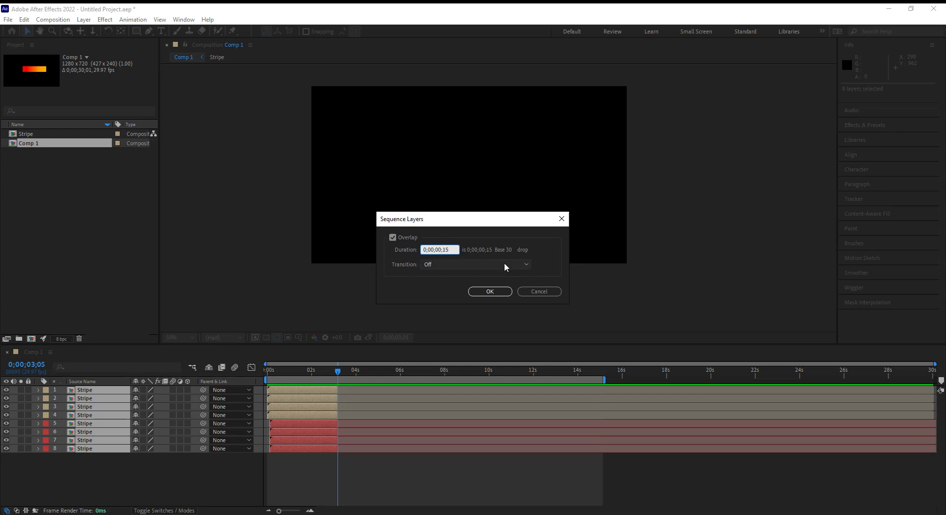
click(488, 291)
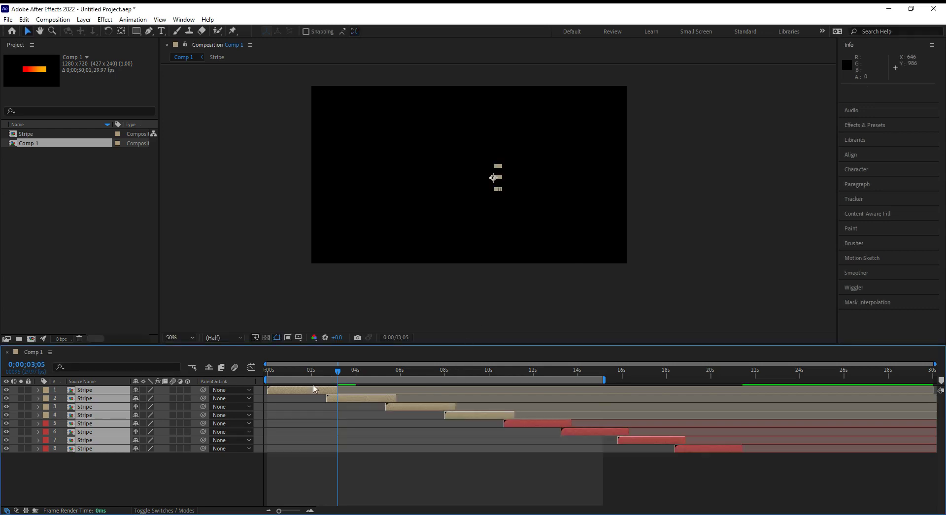
Extend the work area's end to 0;00;21;21 and preview the sequenced stripes from the start.
drag(295, 377, 267, 381)
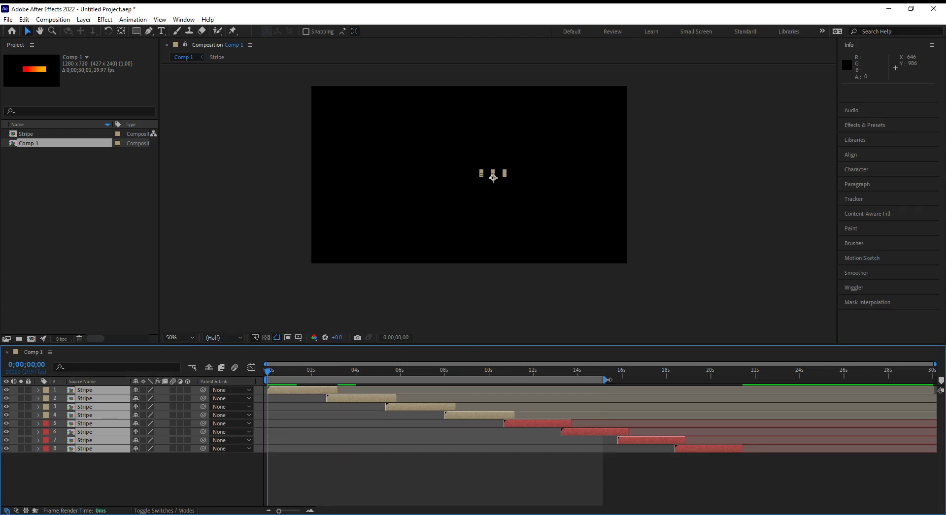
drag(605, 380, 750, 378)
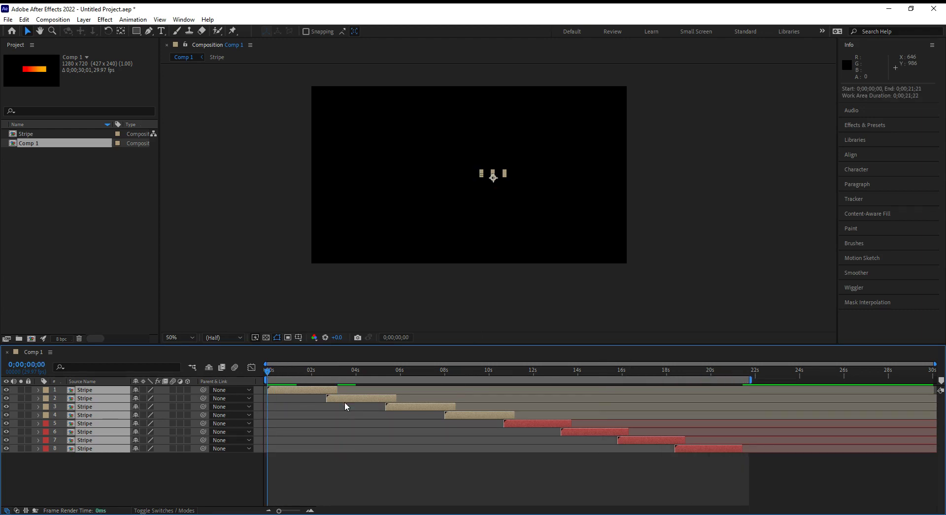
key(space)
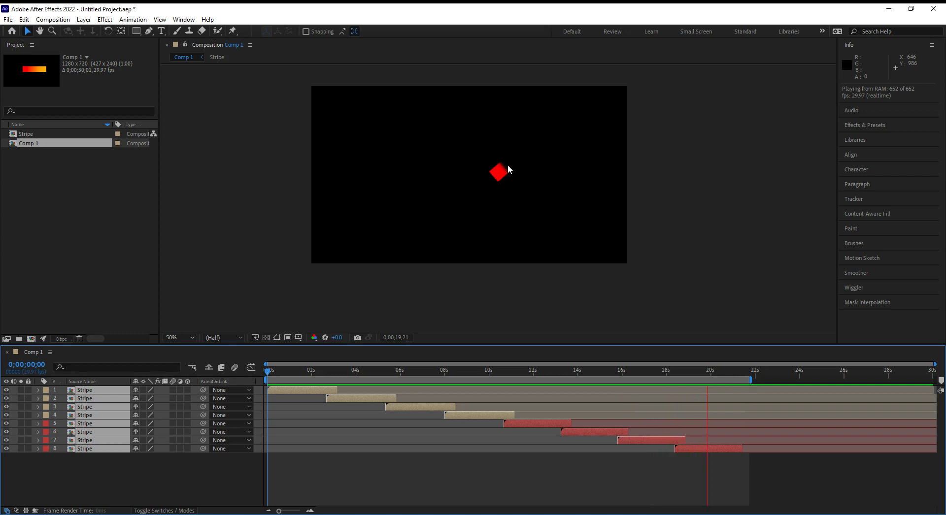
key(space)
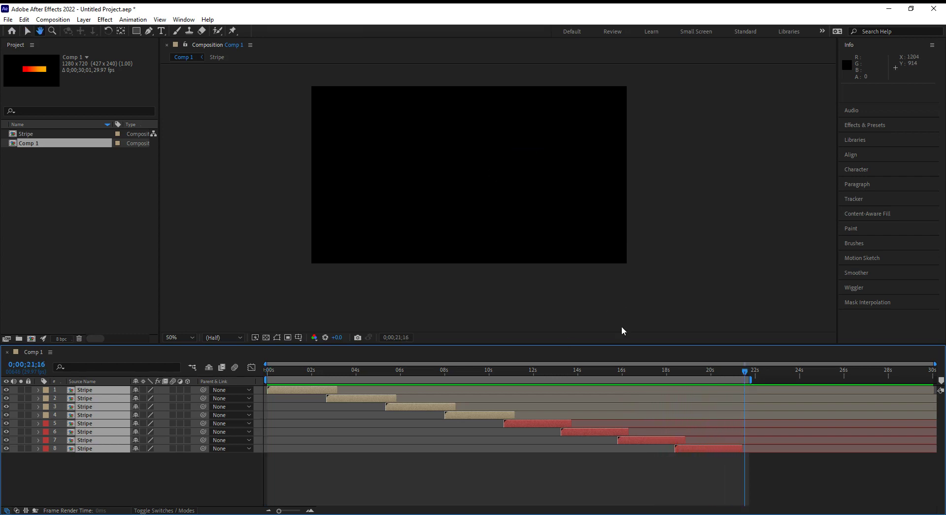
Extend the ends of all eight Stripe layers together by 0;00;19;06.
click(466, 373)
drag(456, 375, 320, 381)
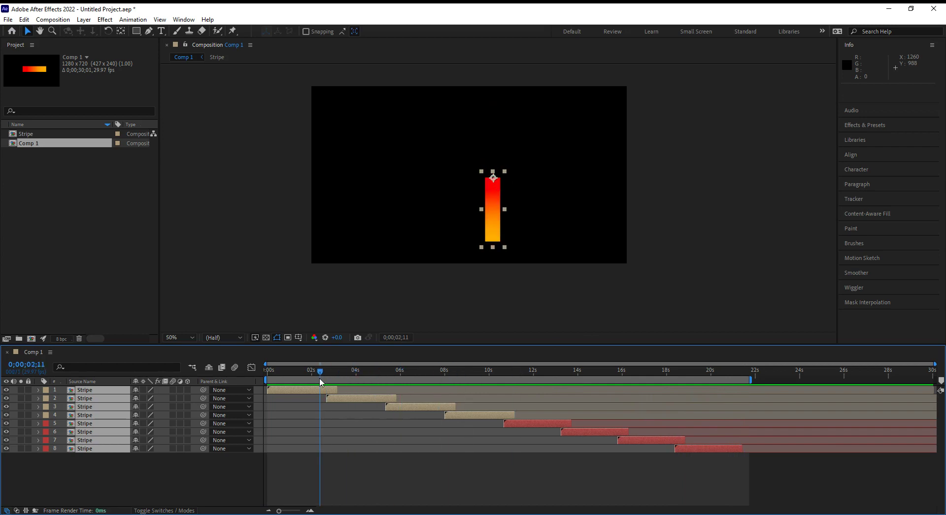
click(331, 393)
drag(340, 387, 744, 373)
Cut off all eight Stripe layers at 0;00;21;13 and preview the animation from the first frame.
click(743, 370)
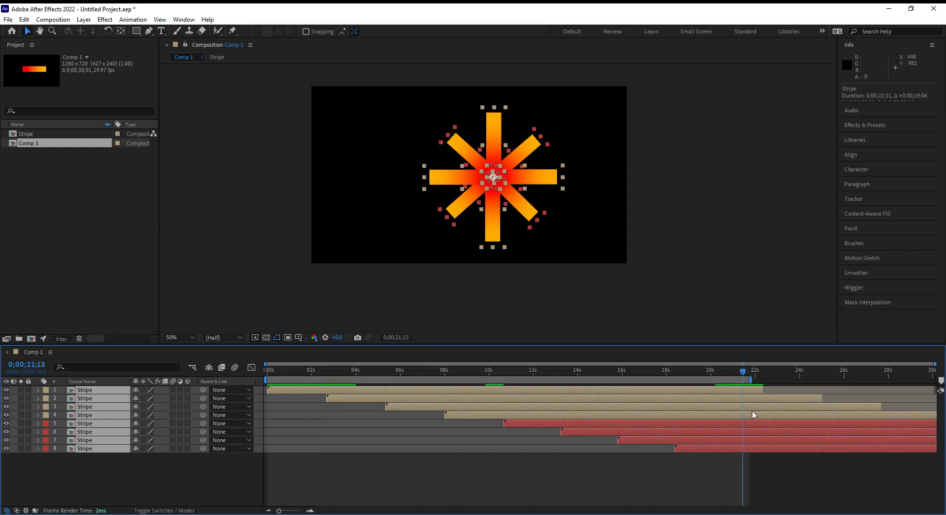
key(ctrl+shift+d)
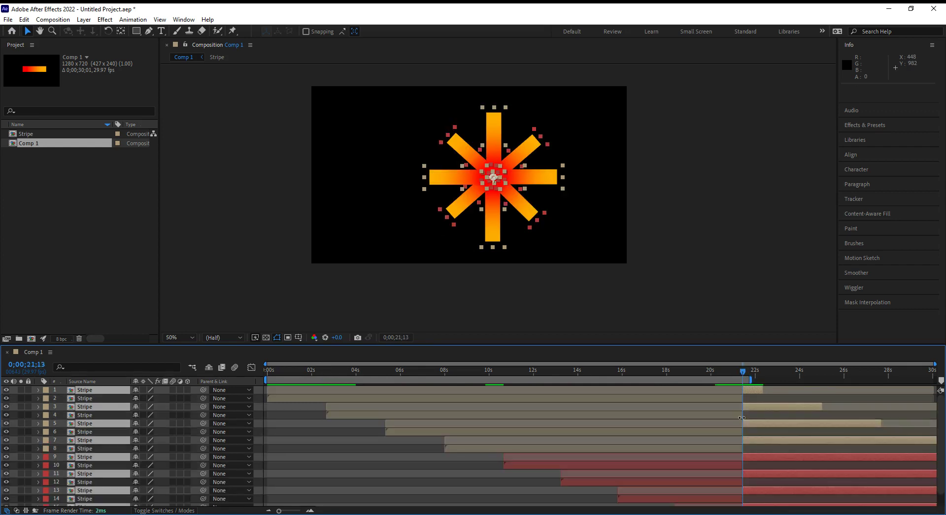
key(Delete)
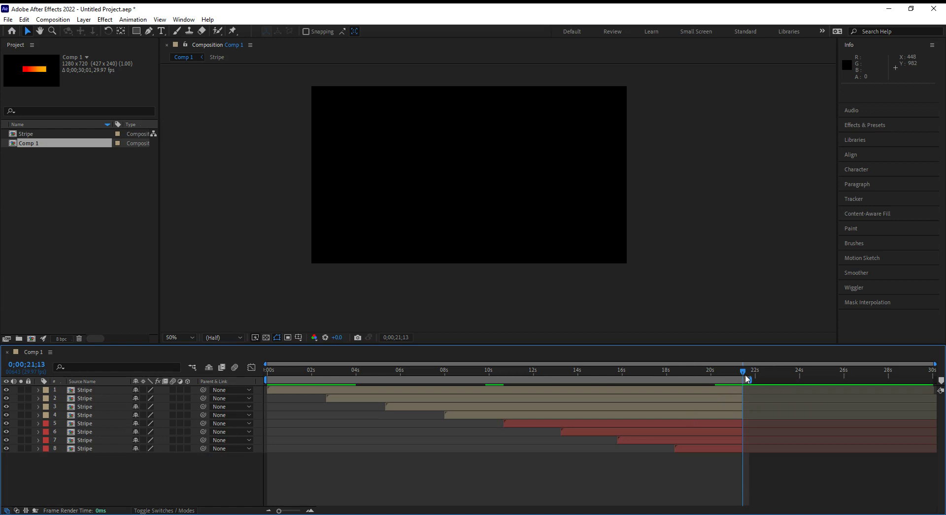
drag(748, 378, 243, 387)
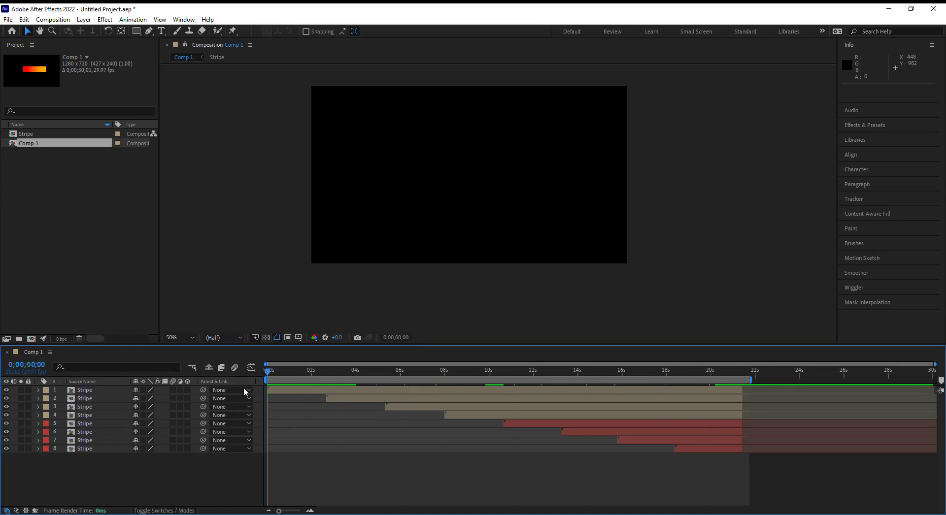
key(space)
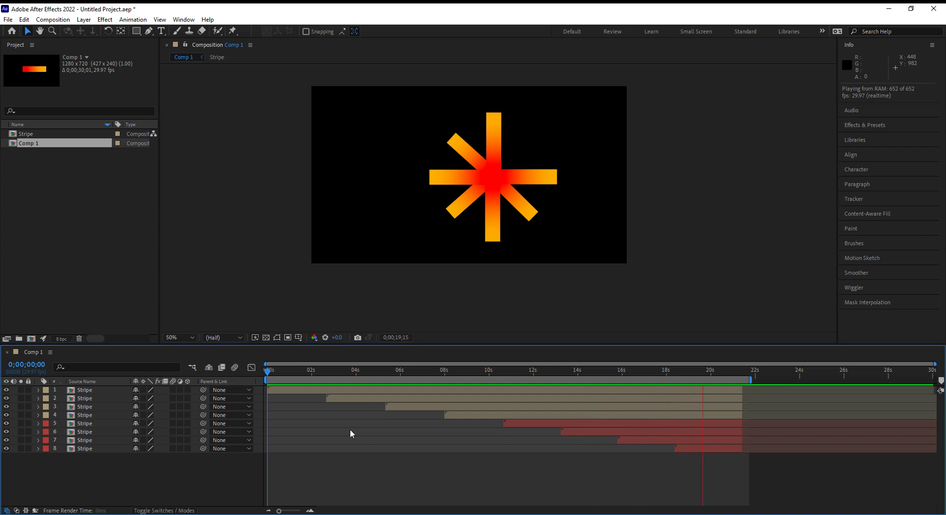
key(space)
Select all eight Stripe layers and reveal their Mask Path keyframes in the timeline.
click(344, 389)
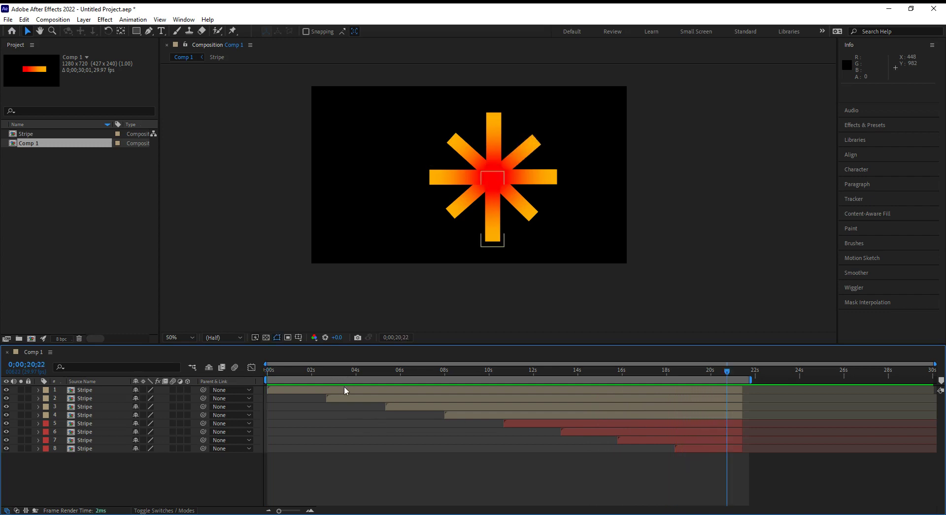
shift+click(692, 449)
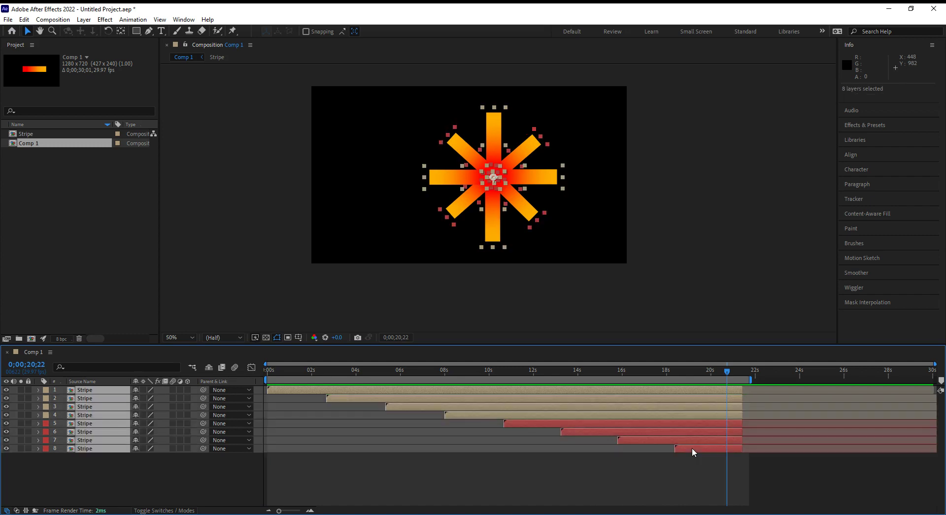
key(m)
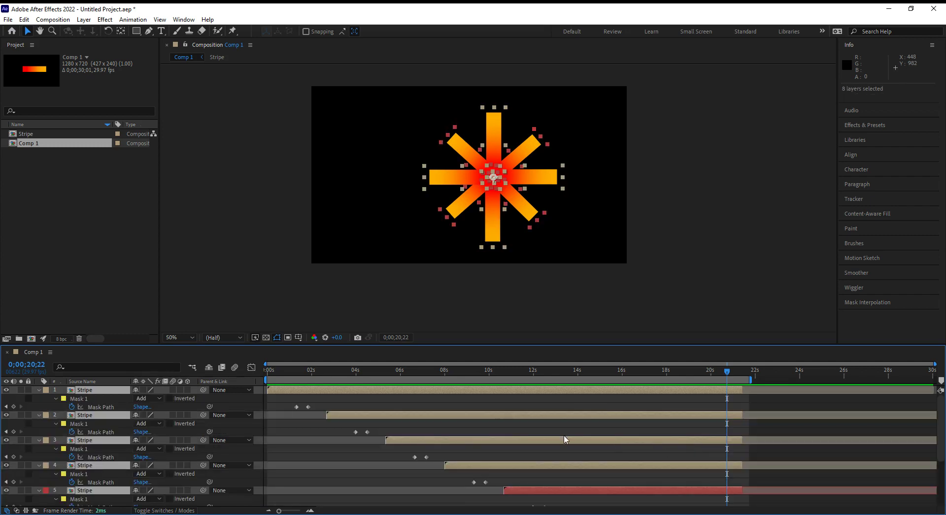
scroll(454, 424, down, 3)
scroll(454, 424, up, 3)
Try moving the second Mask Path keyframe of the first Stripe layer, undo it, and reselect all eight layers.
click(307, 407)
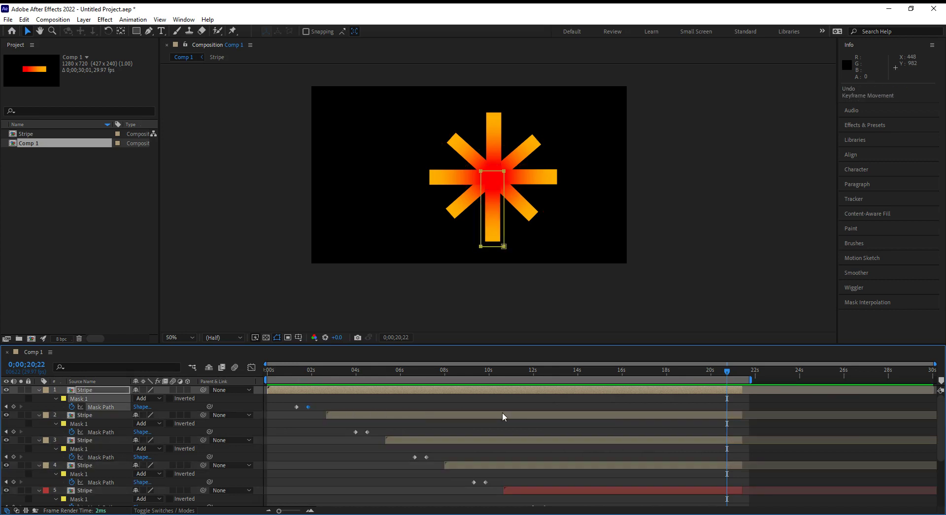
scroll(492, 409, down, 3)
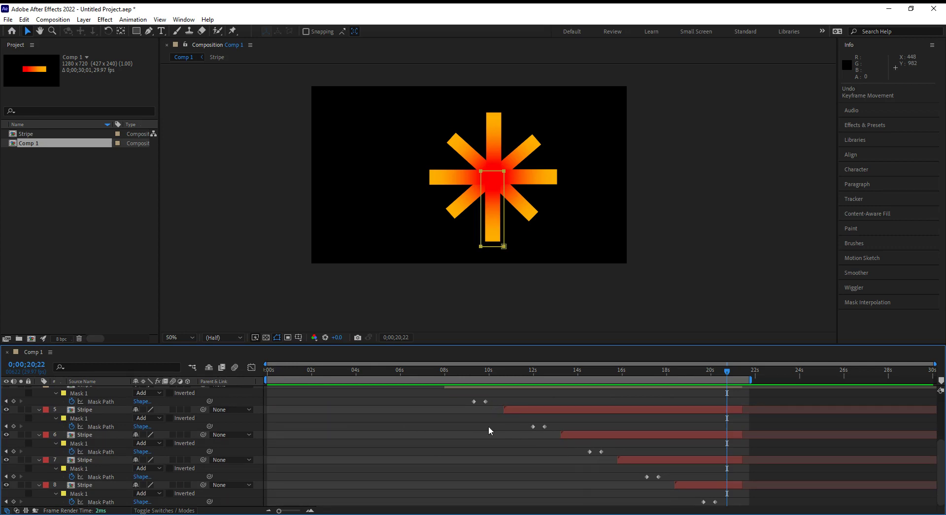
key(ctrl+a)
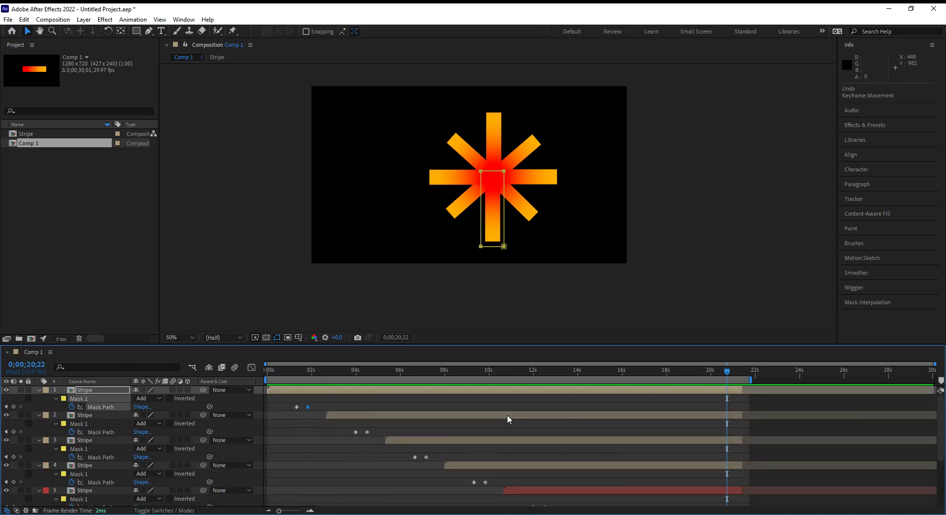
click(496, 415)
key(ctrl+a)
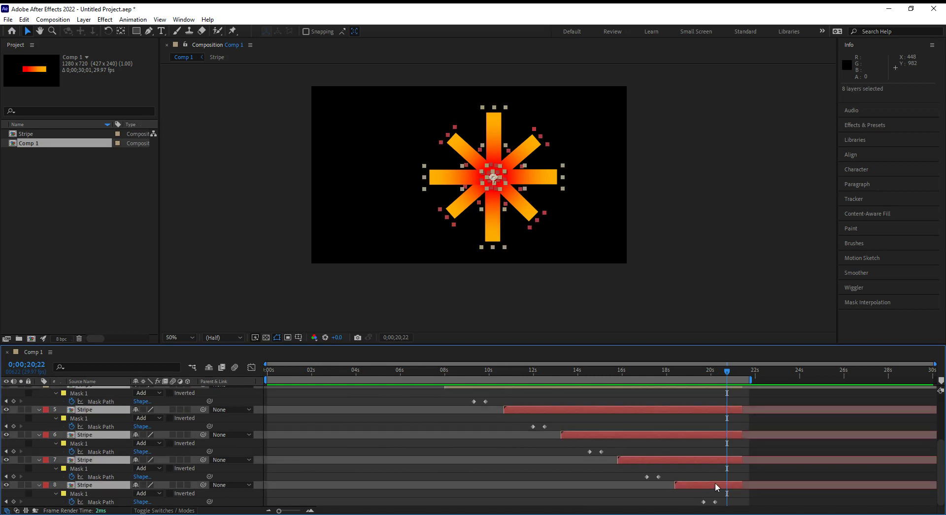
Collapse the keyframes and shift Stripe layers 2, 3 and 4 earlier to start at about 0.9, 1.7 and 2.6 seconds.
key(u)
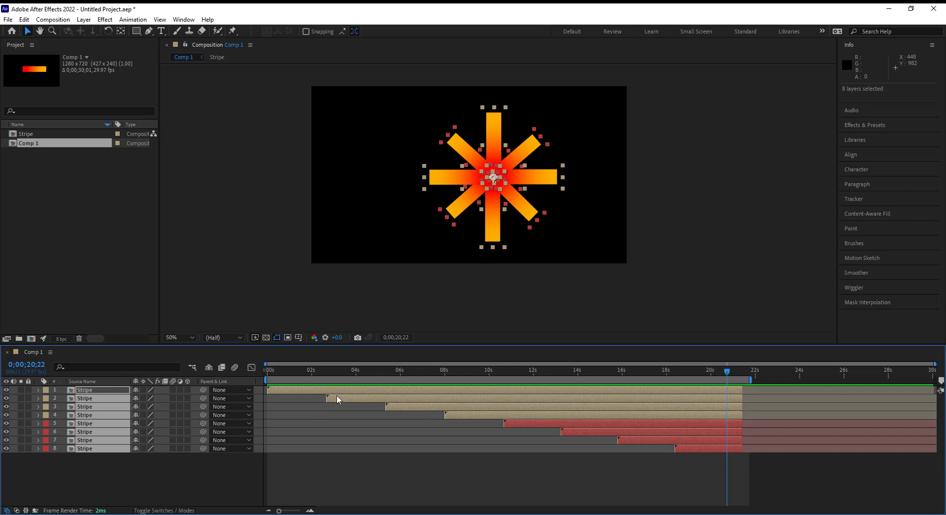
click(323, 439)
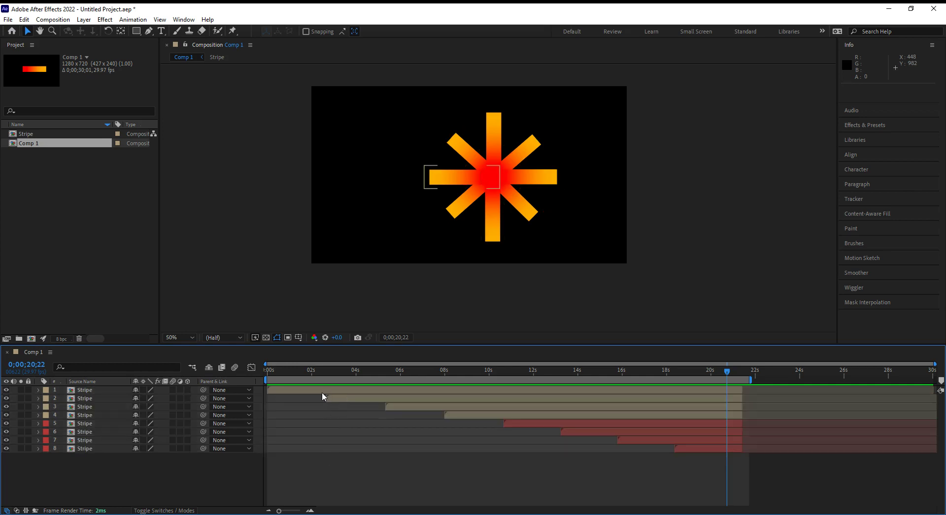
mouse_move(285, 373)
mouse_down()
mouse_move(335, 372)
mouse_move(279, 373)
mouse_up()
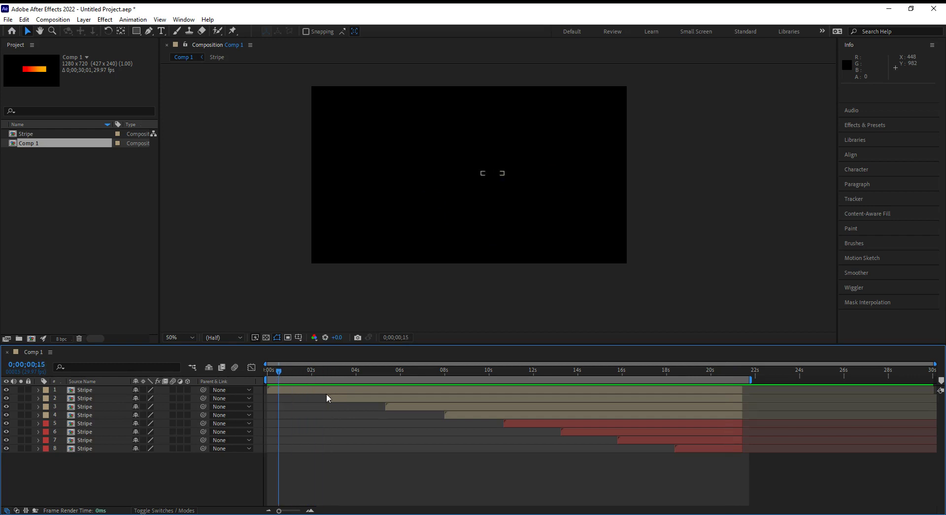
drag(334, 399, 284, 371)
click(276, 371)
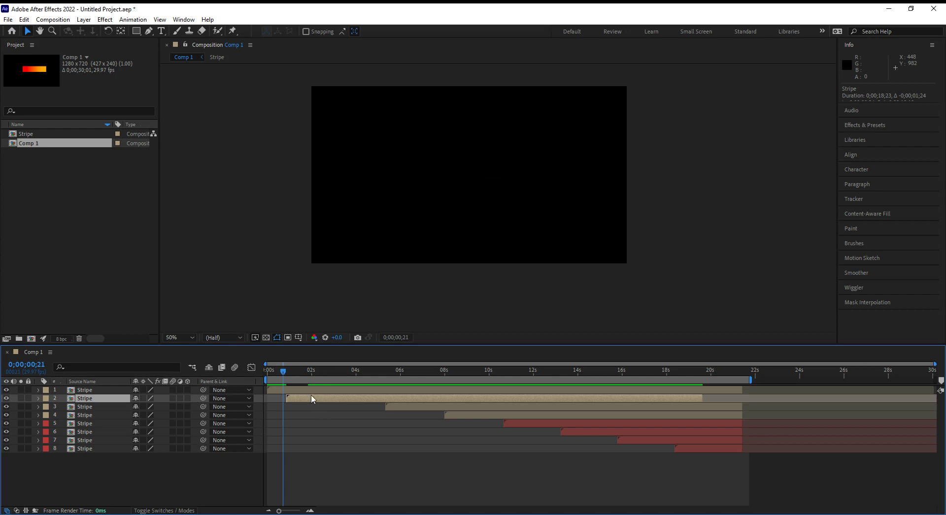
drag(395, 408, 316, 416)
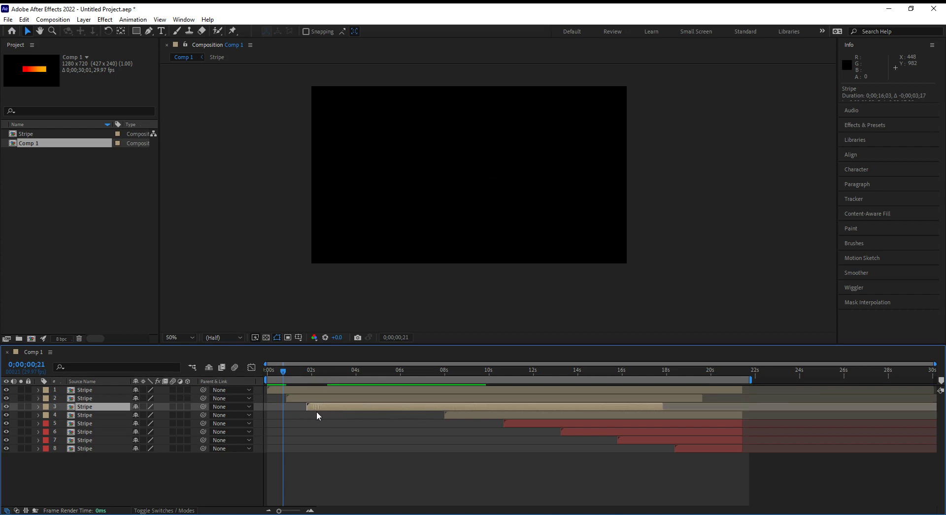
drag(452, 416, 331, 416)
Shift Stripe layers 5 to 8 earlier to start at about 3.3, 4, 4.6 and 5.3 seconds.
drag(549, 425, 384, 435)
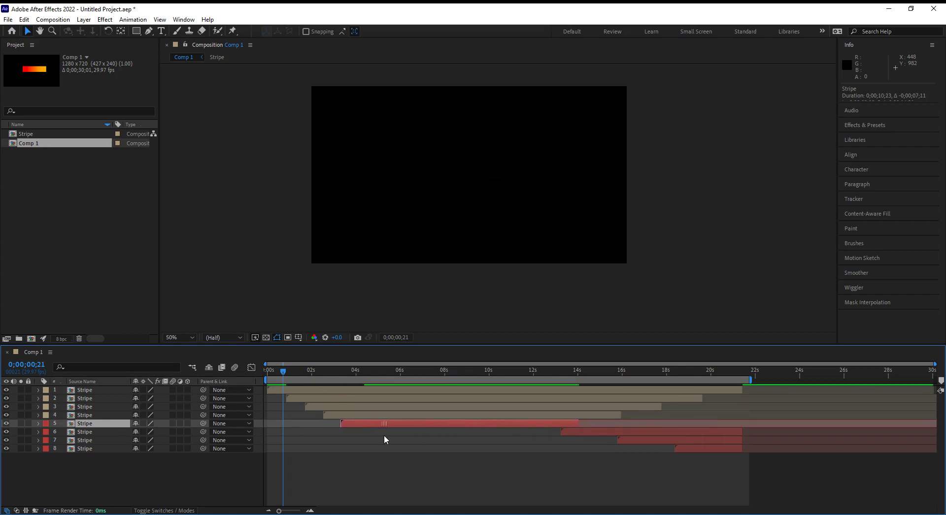
drag(590, 433, 388, 437)
drag(663, 442, 427, 447)
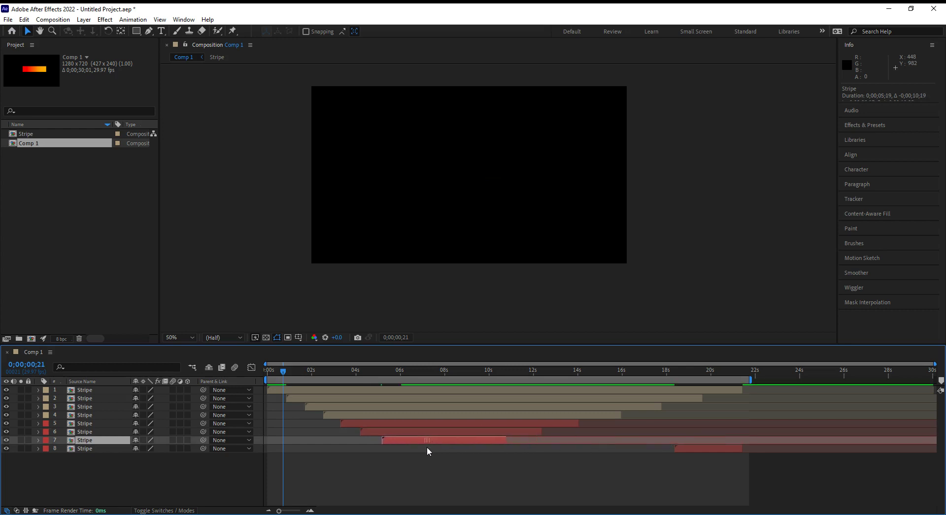
drag(712, 449, 437, 460)
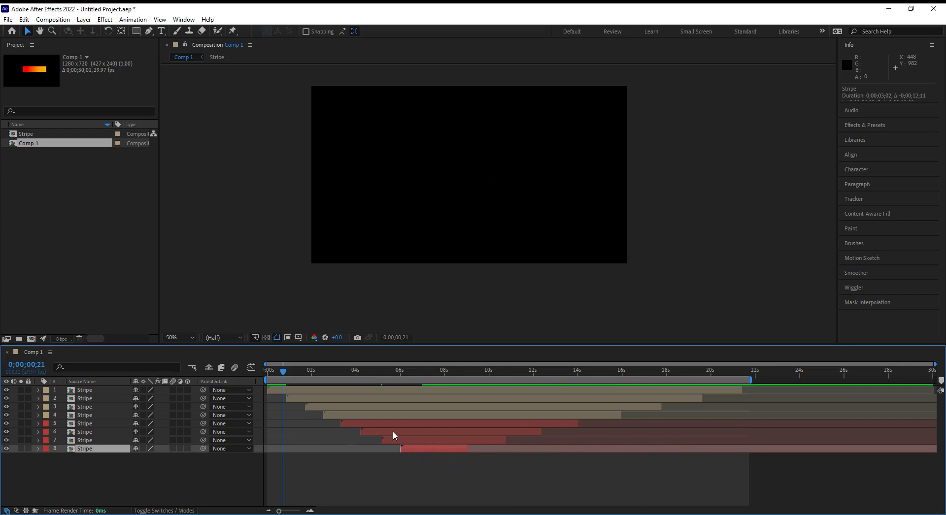
drag(380, 432, 393, 448)
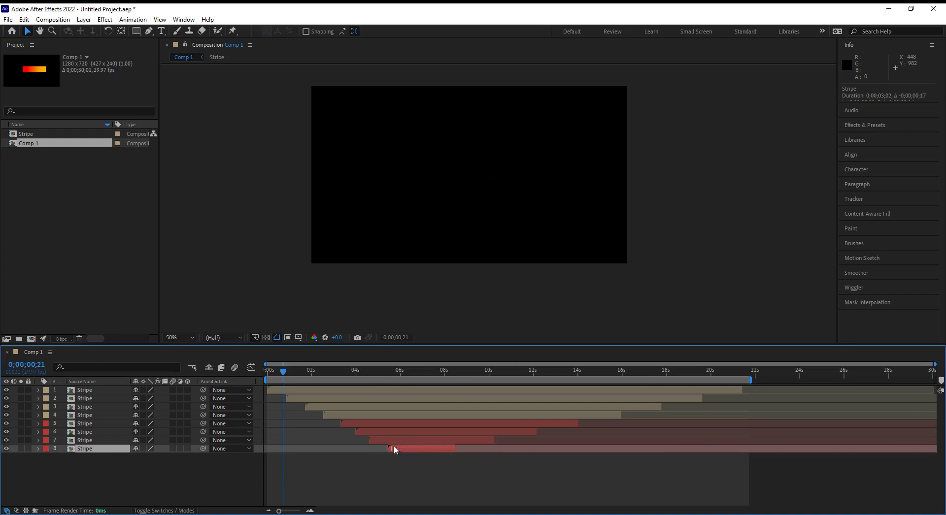
Split all eight Stripe layers at 0;00;07;21 and delete the parts after the cut.
click(439, 374)
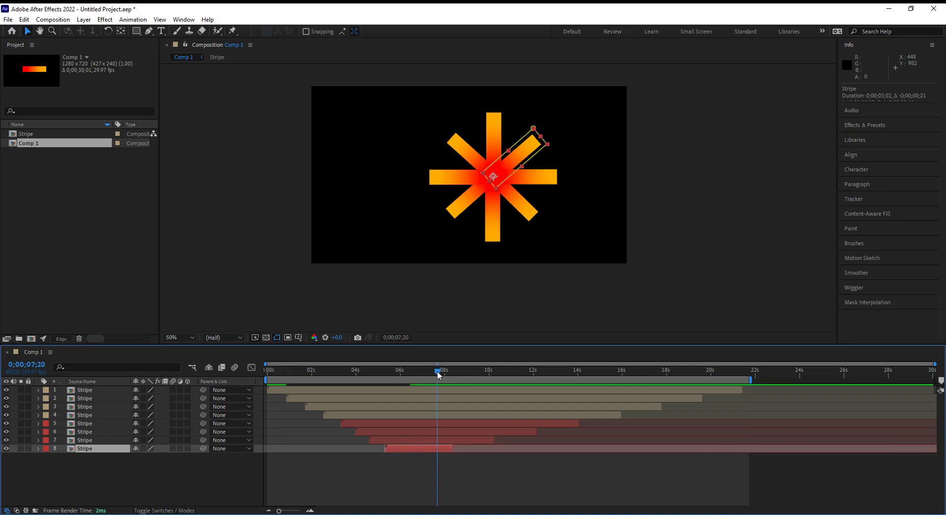
key(ctrl+a)
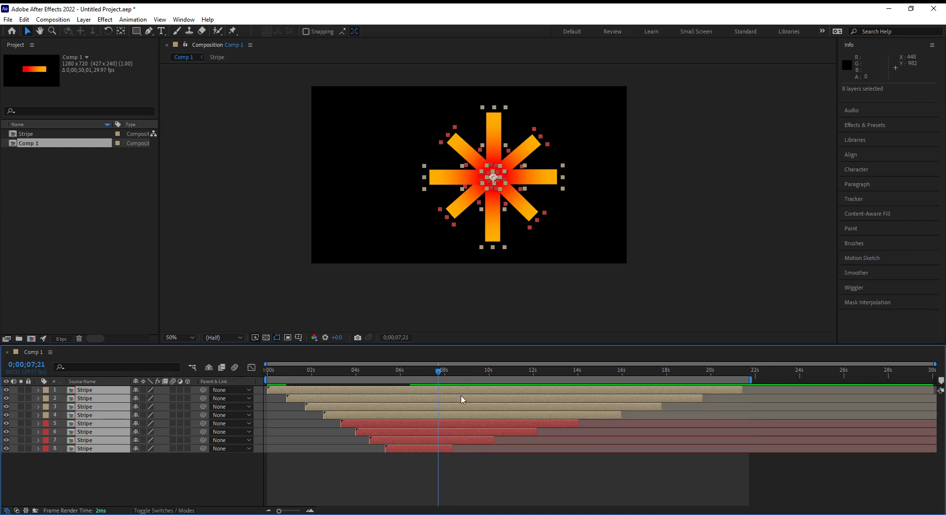
key(ctrl+shift+d)
key(Delete)
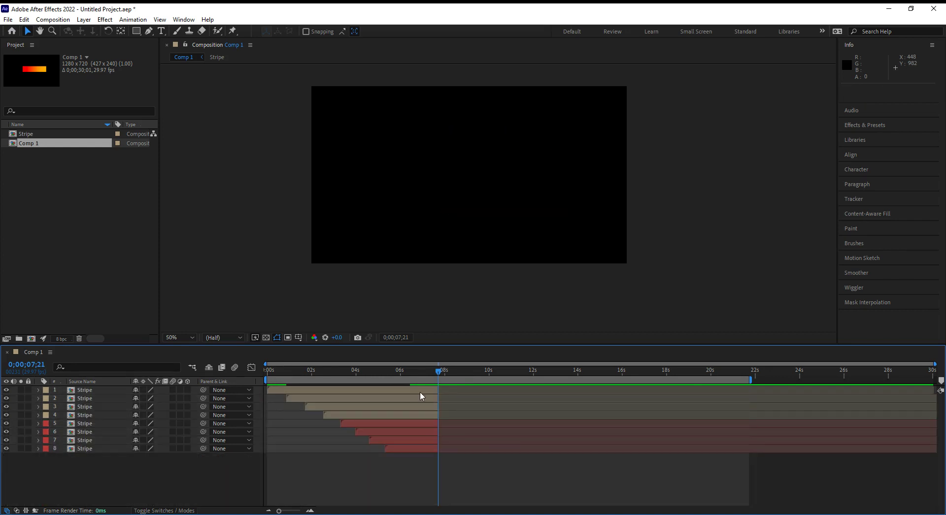
Extend the ends of all eight Stripe layers together to the end of the work area and preview the animation.
click(429, 391)
shift+click(428, 448)
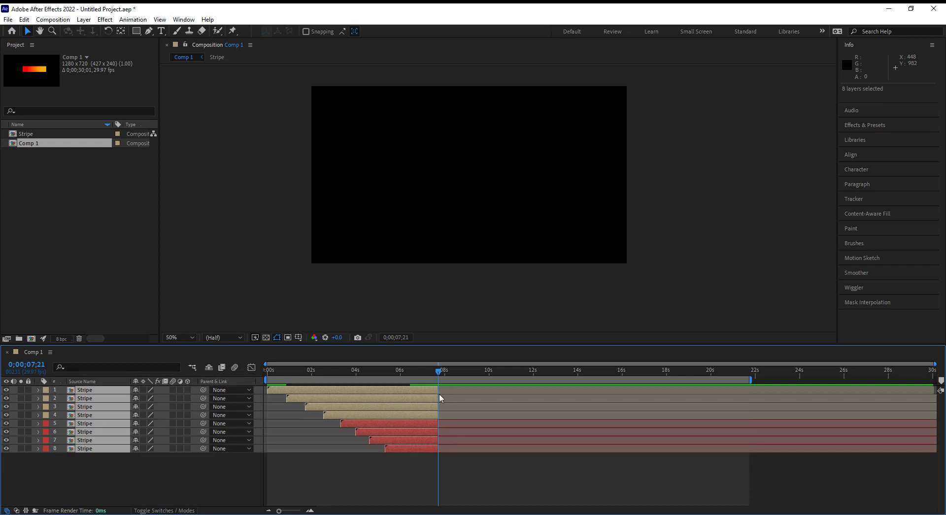
click(439, 394)
click(419, 391)
shift+click(426, 448)
drag(438, 440, 748, 412)
key(space)
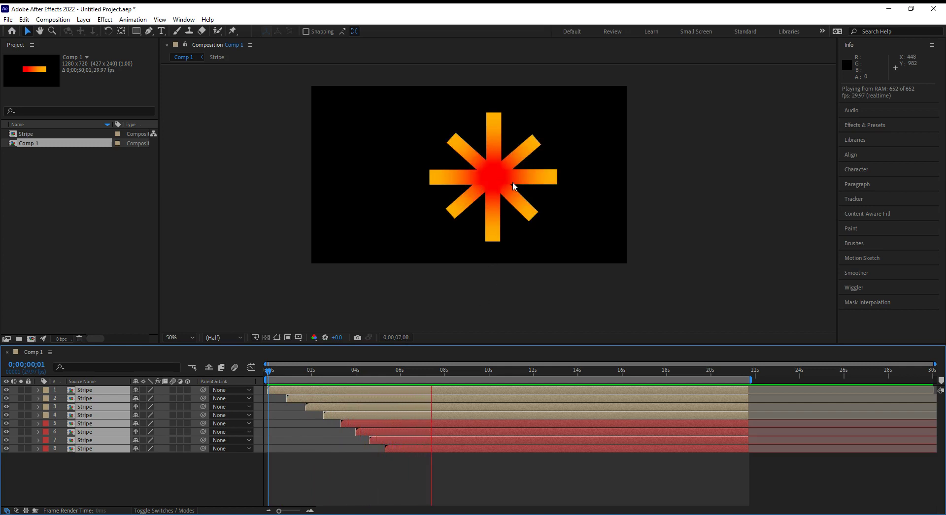
key(space)
Pre-compose all eight Stripe layers into a new composition named Star, moving all attributes into it.
click(374, 407)
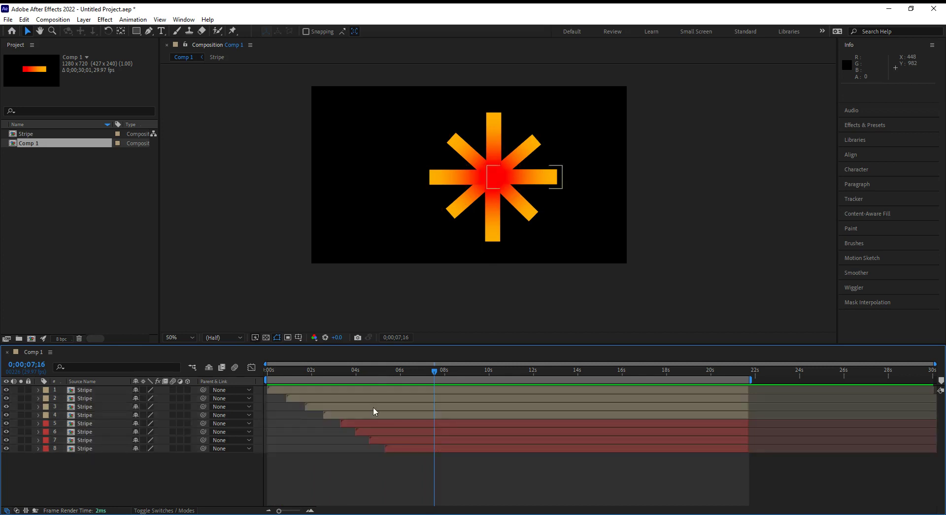
click(373, 389)
shift+click(409, 448)
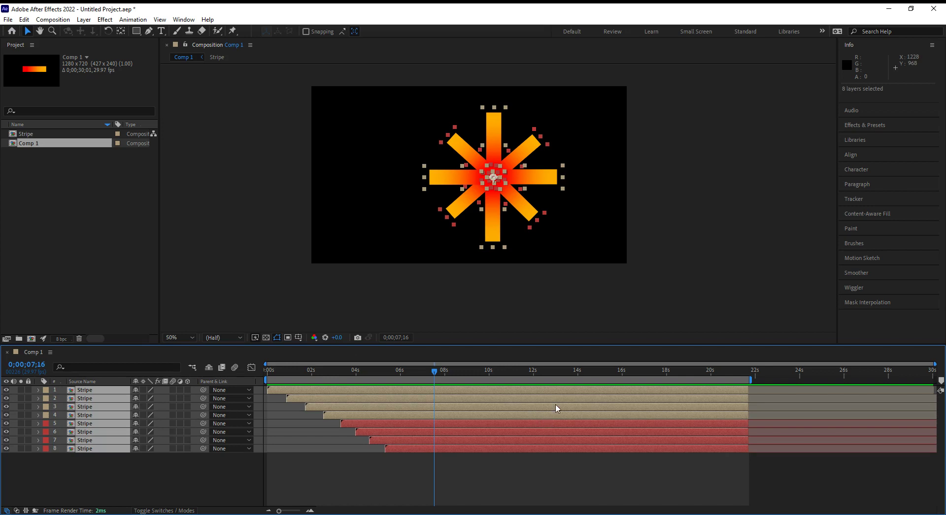
key(ctrl+shift+c)
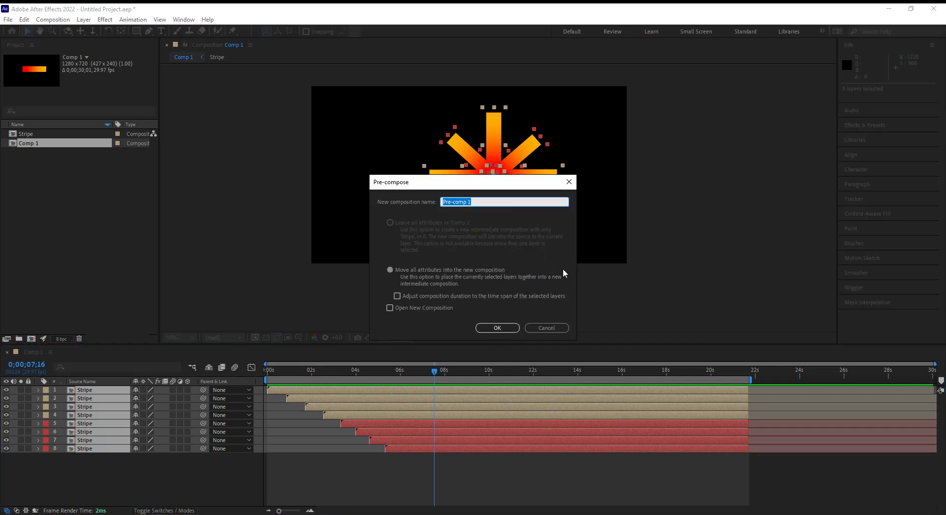
text(Star)
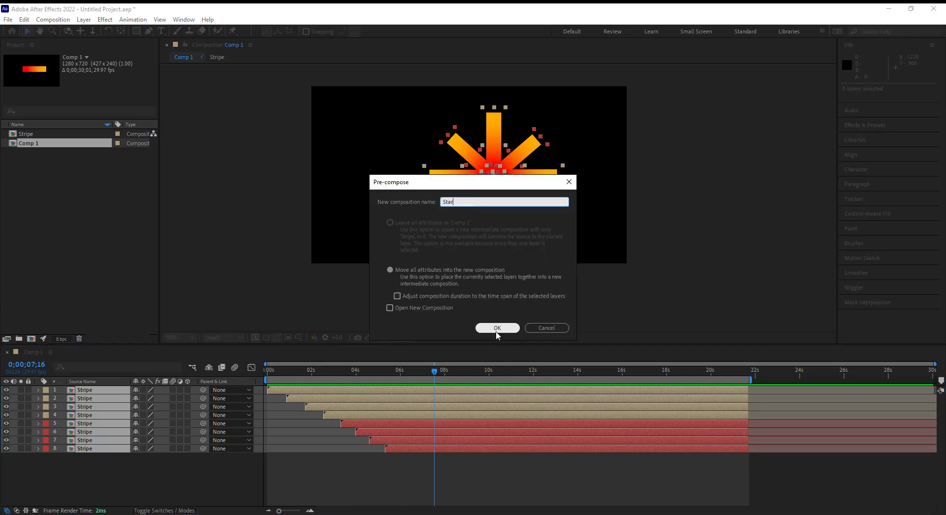
click(498, 329)
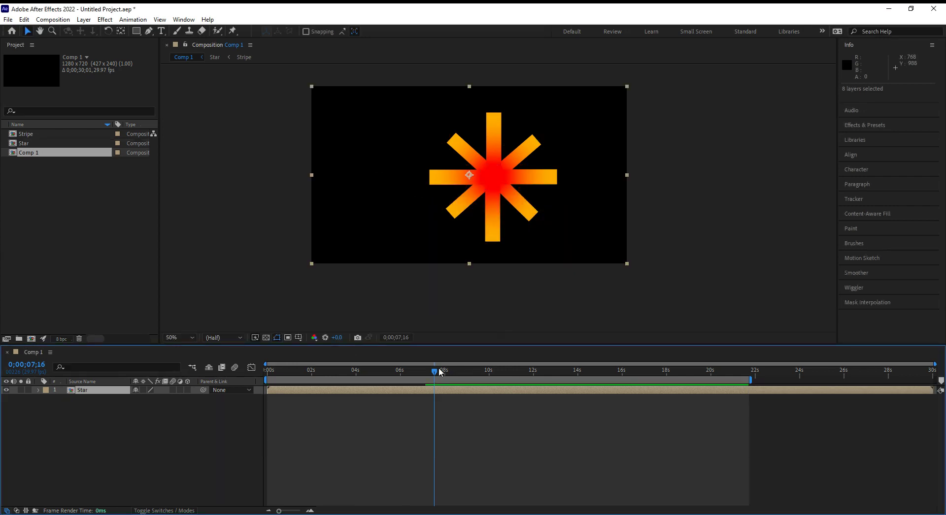
Time-stretch the Star layer with a stretch factor of 50 and preview it from the first frame.
drag(437, 373, 356, 394)
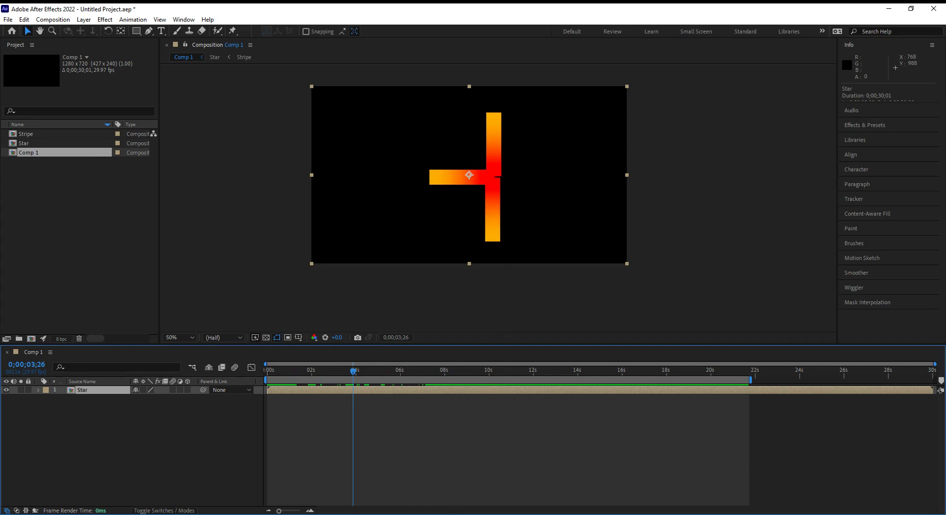
right_click(462, 146)
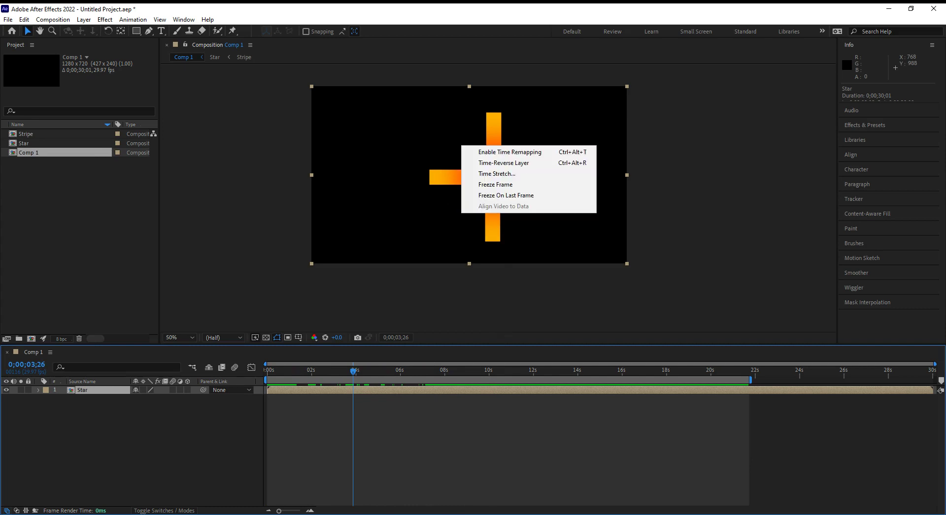
click(512, 174)
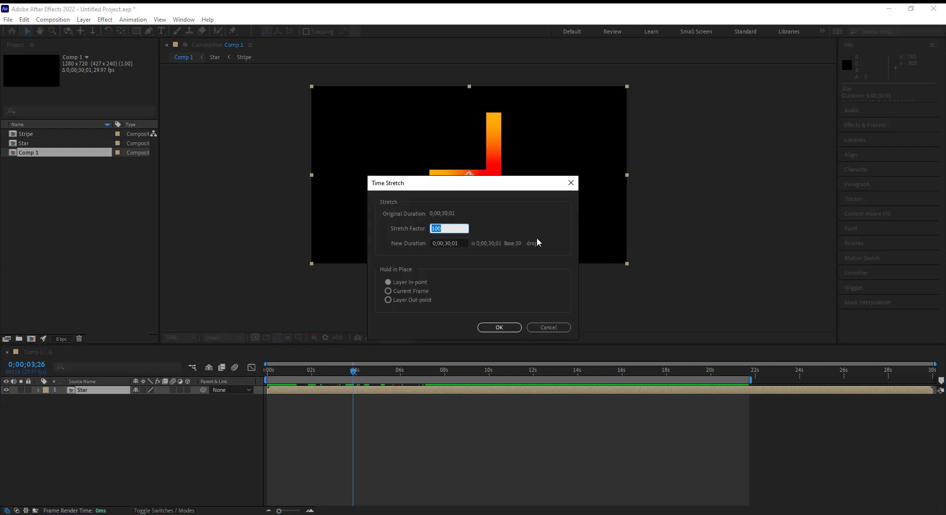
drag(447, 184, 631, 178)
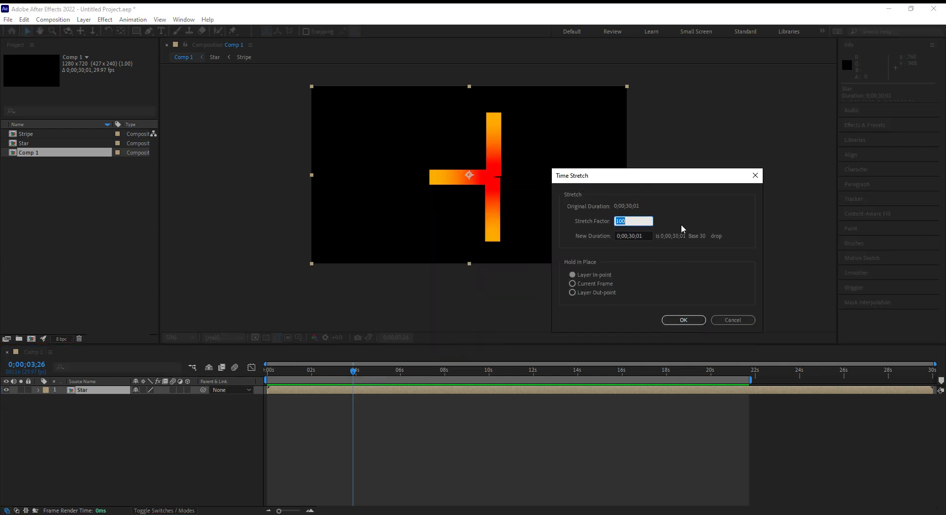
text(50)
click(699, 319)
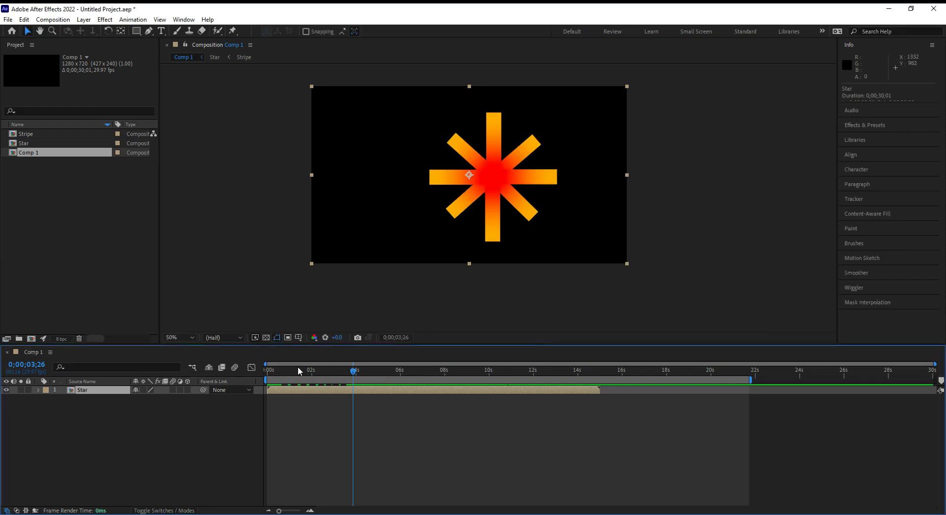
drag(297, 371, 267, 373)
key(space)
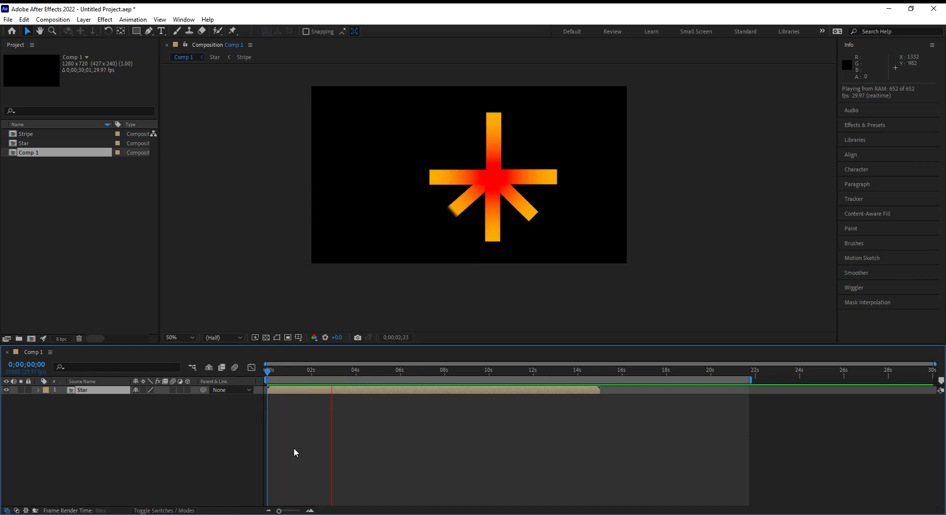
Set the Star layer's time stretch factor to 15, then play and scrub through the animation to check its speed.
click(309, 392)
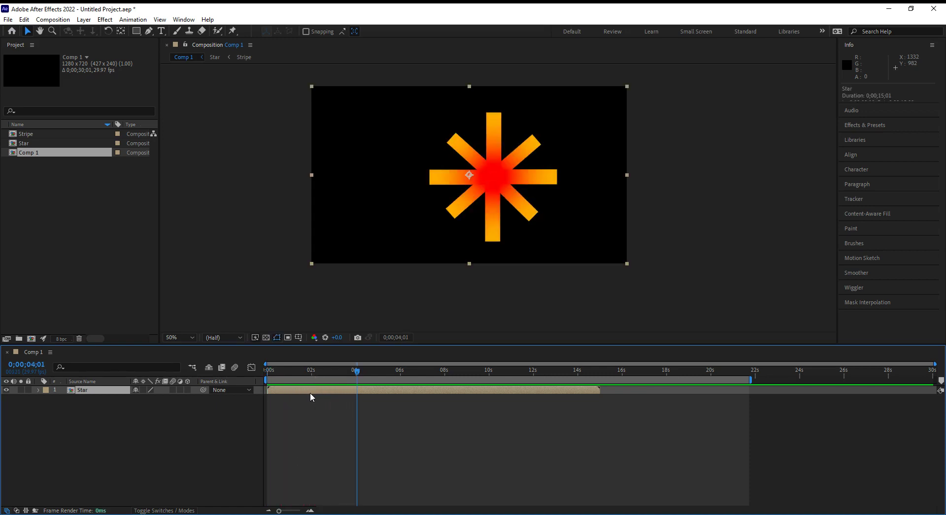
right_click(418, 148)
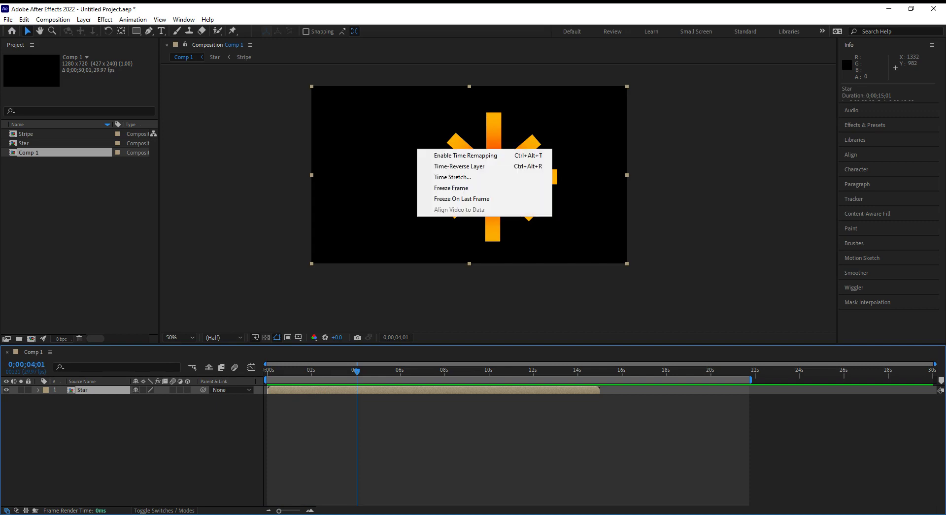
click(456, 177)
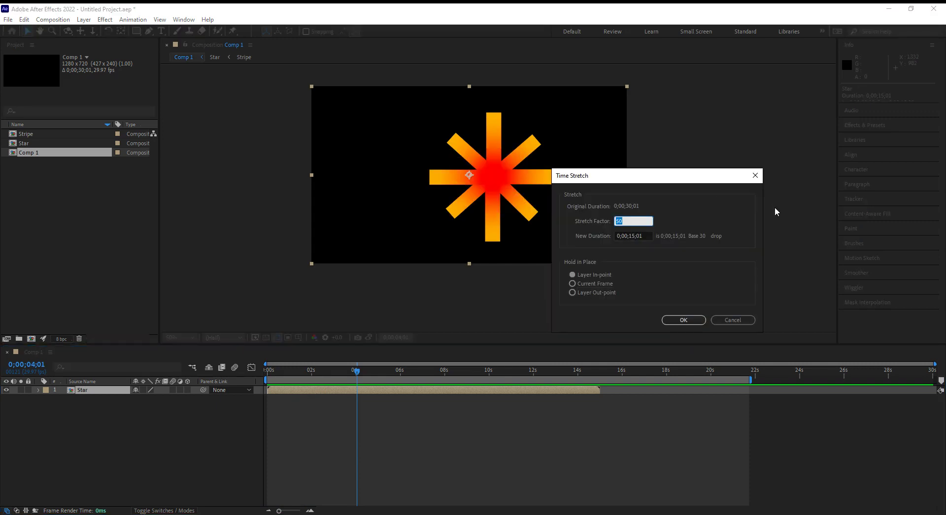
text(15)
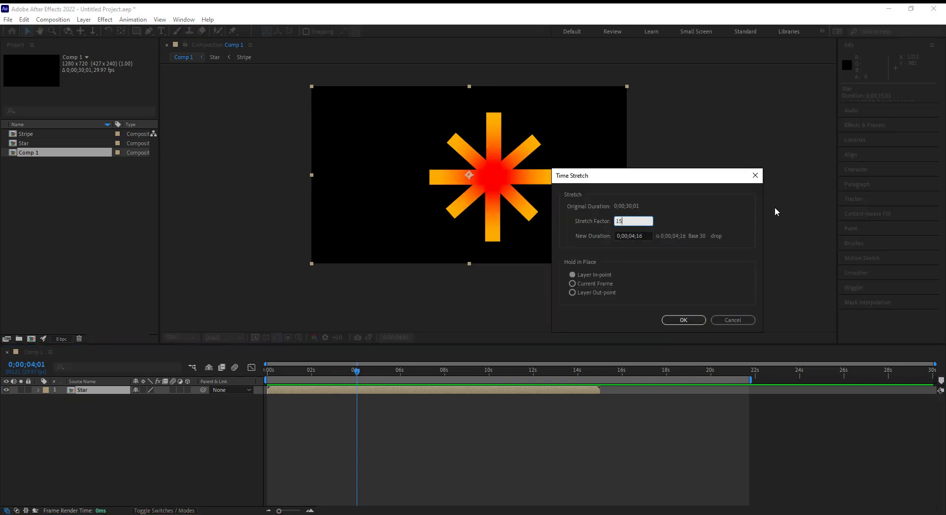
click(696, 321)
drag(271, 376, 281, 376)
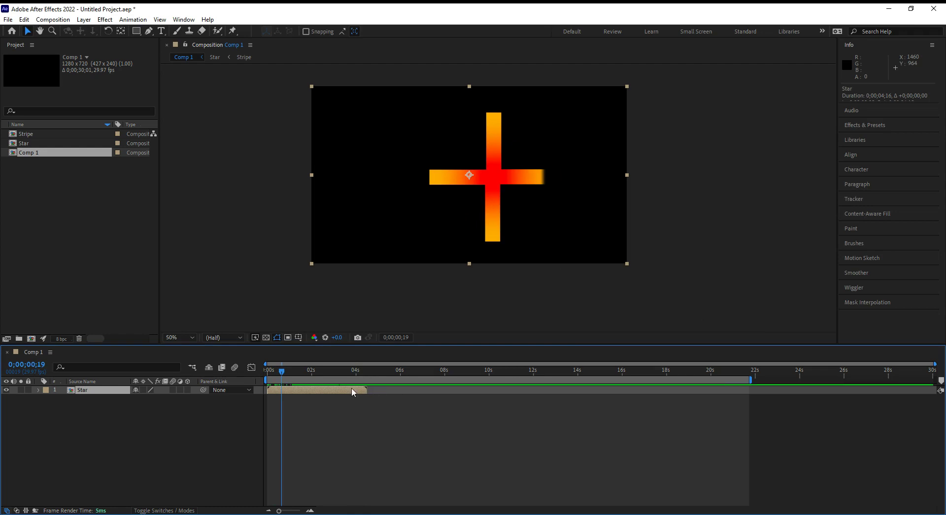
drag(308, 378, 269, 377)
key(space)
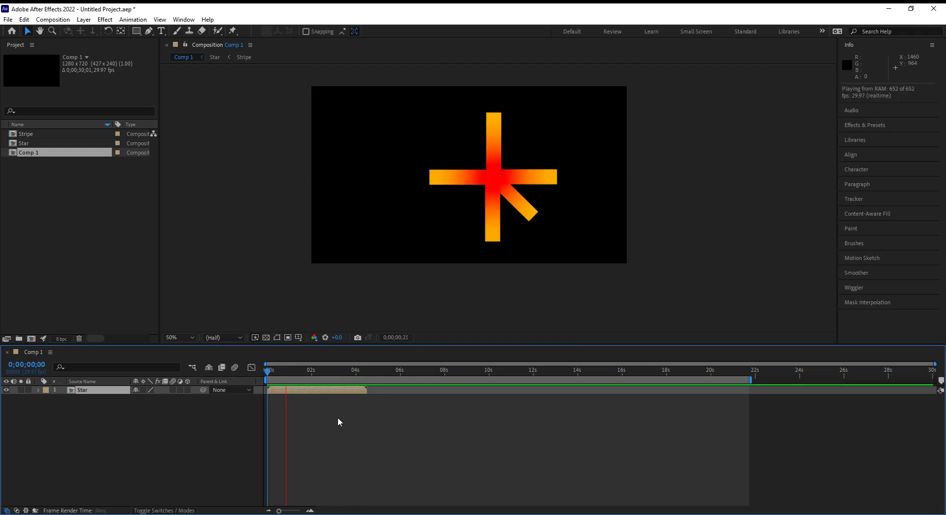
key(space)
drag(312, 376, 288, 370)
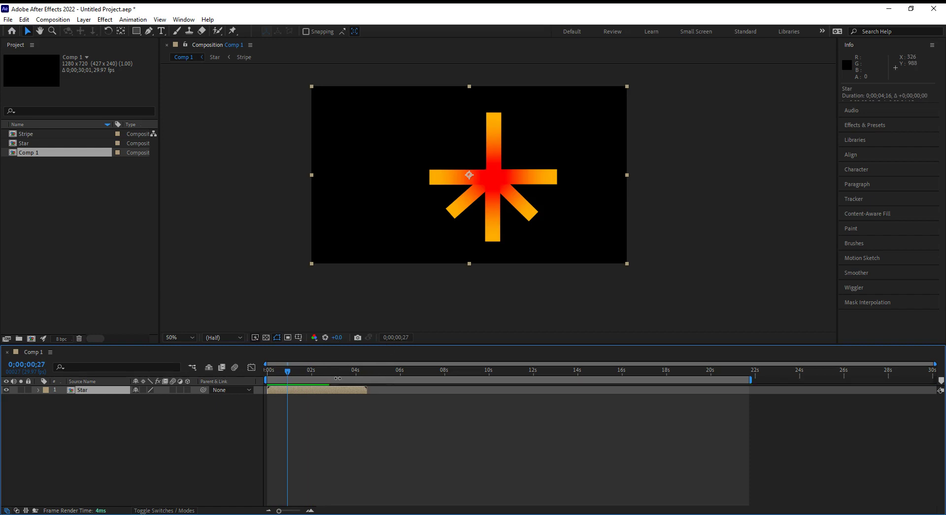
drag(287, 372, 329, 378)
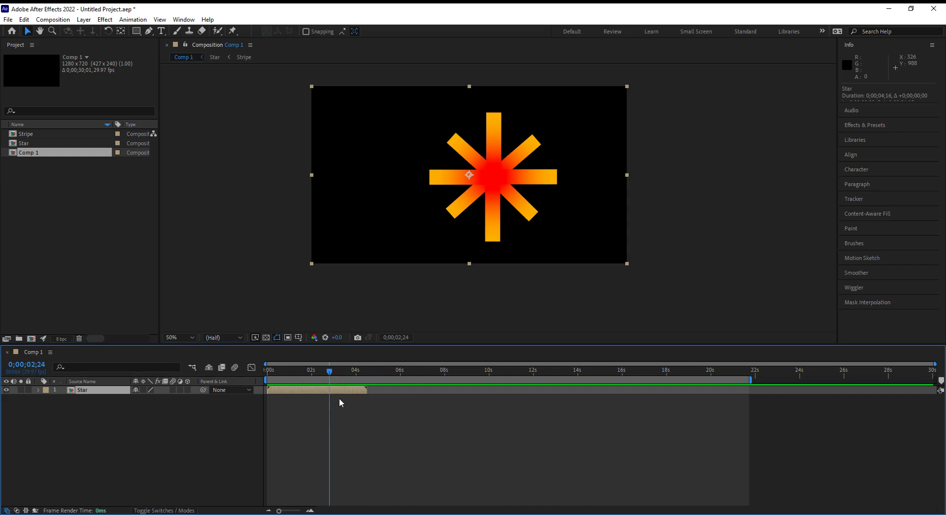
Open the Star pre-composition and extend the end of its work area to 0;00;29;27.
double_click(340, 391)
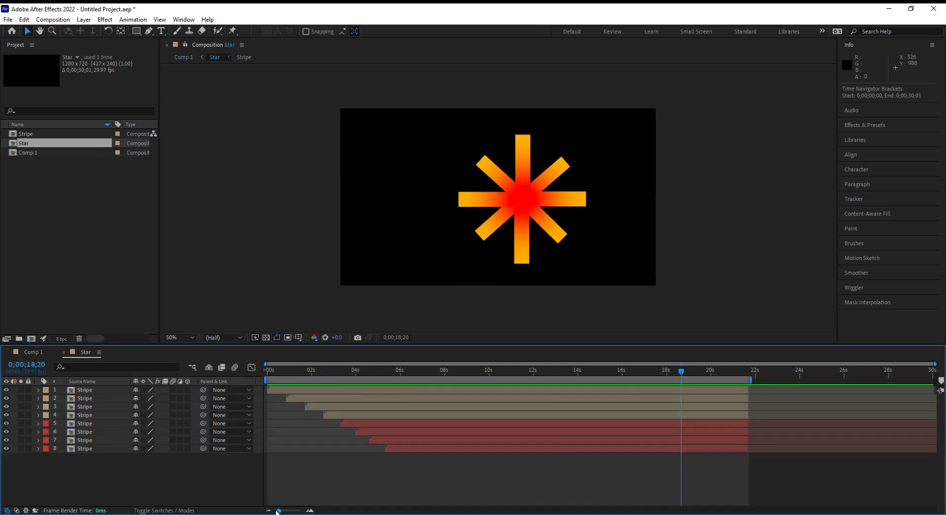
drag(750, 379, 931, 370)
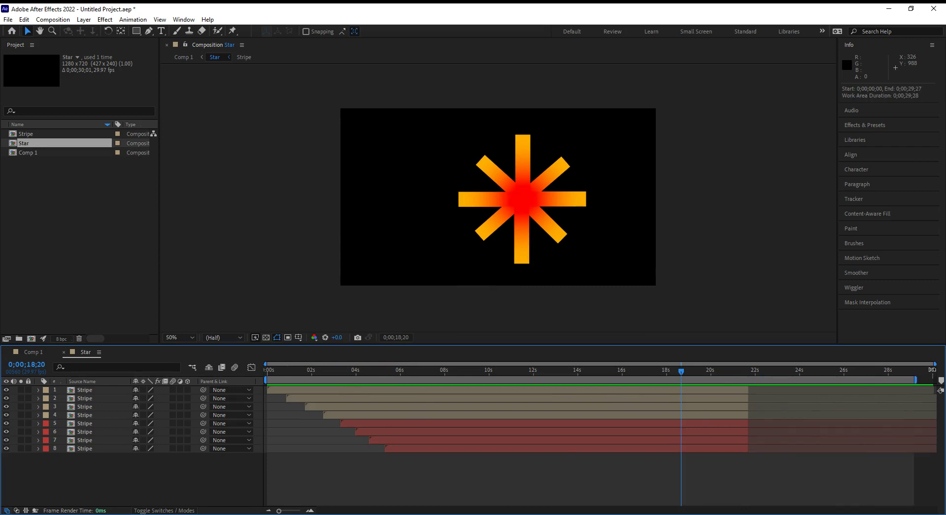
Extend all eight Stripe layers to the end of the Star composition and try to lengthen the Star layer in Comp 1.
click(743, 391)
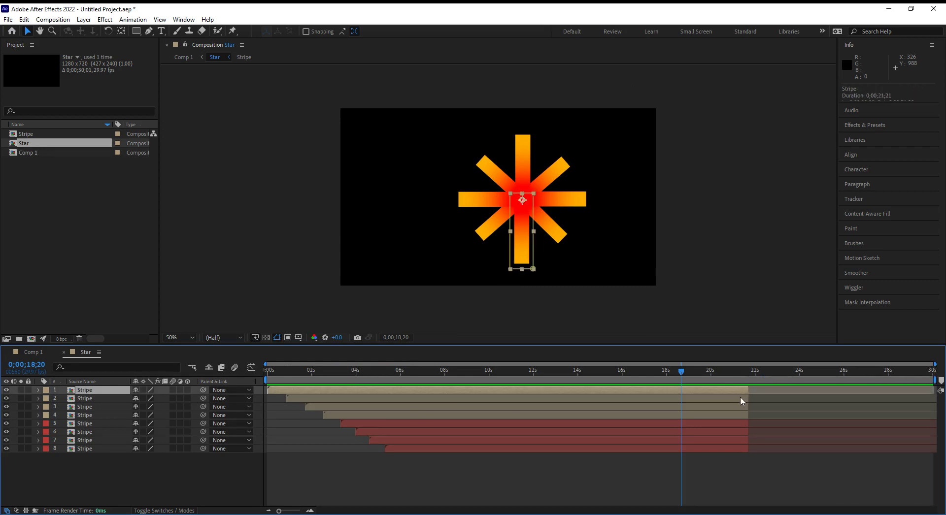
shift+click(733, 448)
drag(748, 407, 936, 407)
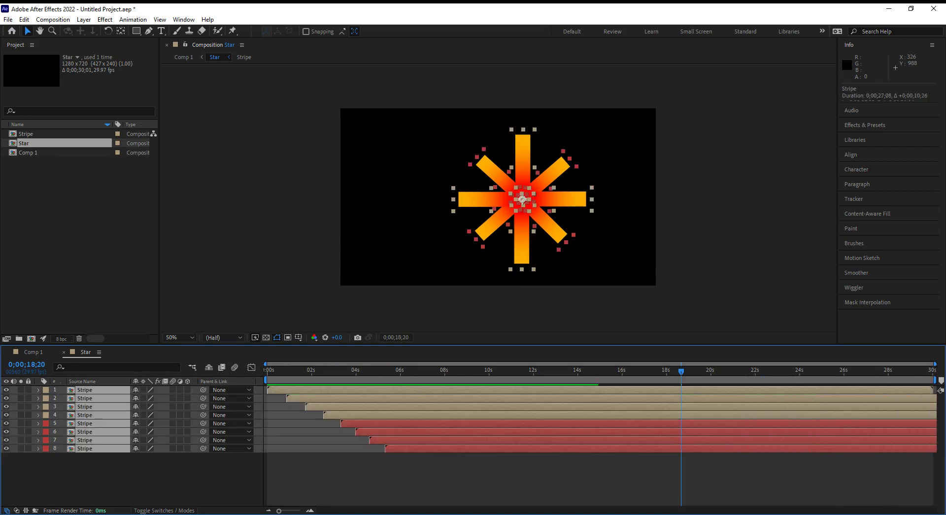
click(39, 353)
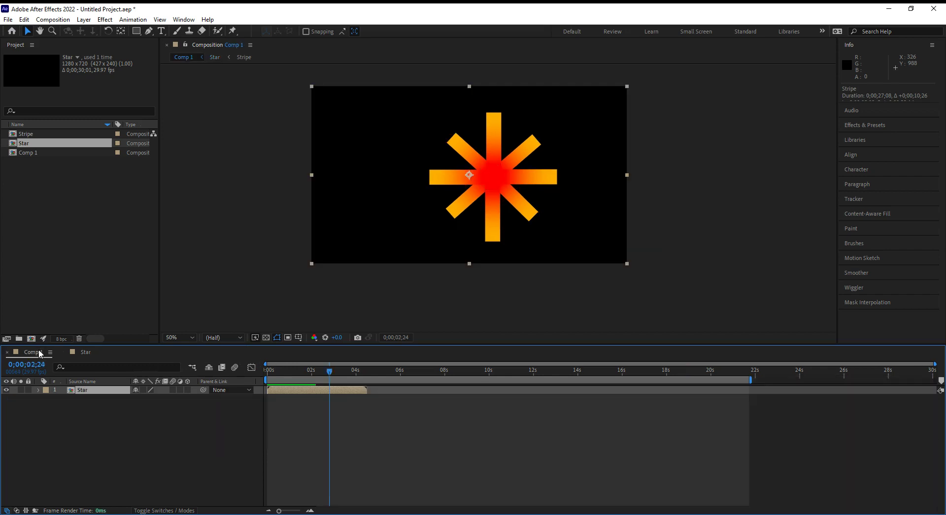
drag(366, 386, 425, 386)
Keyframe the Star layer's Opacity from 100% at 0;00;03;20 to 0% at 0;00;04;12.
drag(274, 372, 350, 374)
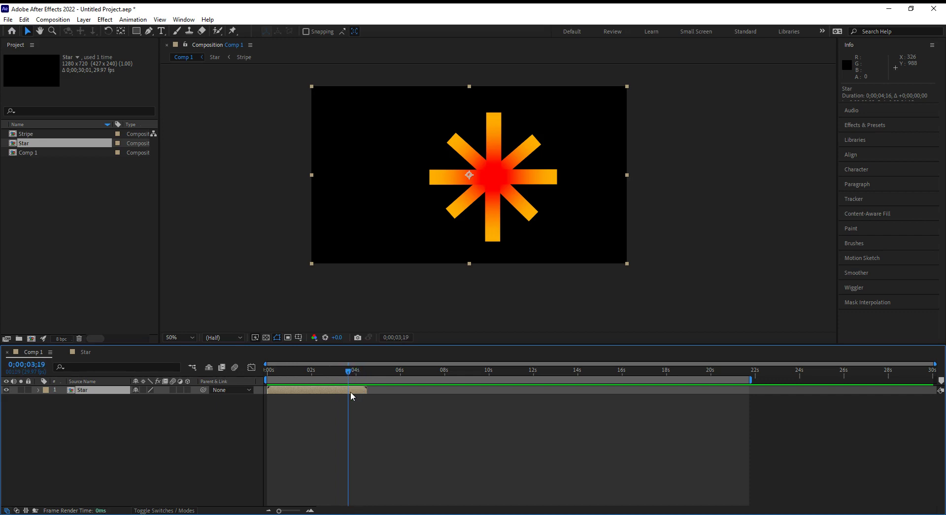
key(t)
click(64, 399)
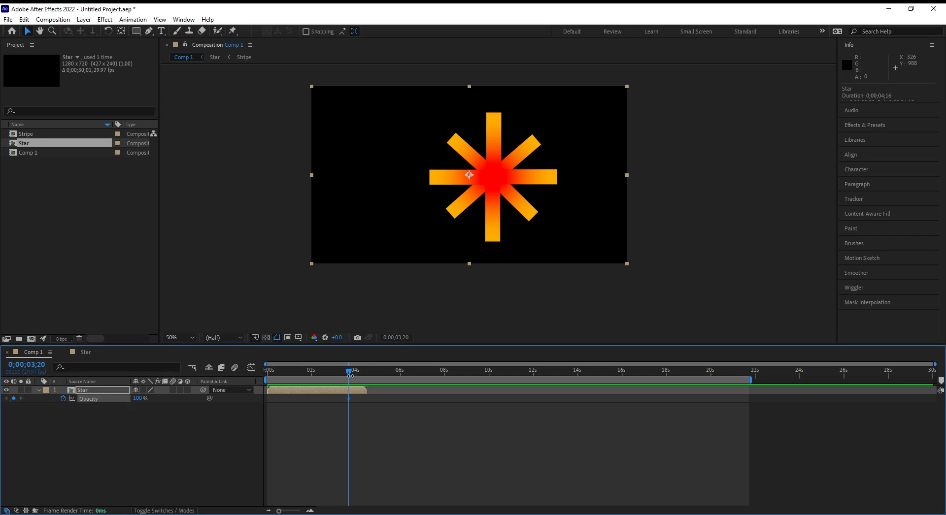
drag(348, 374, 358, 378)
drag(139, 400, 2, 400)
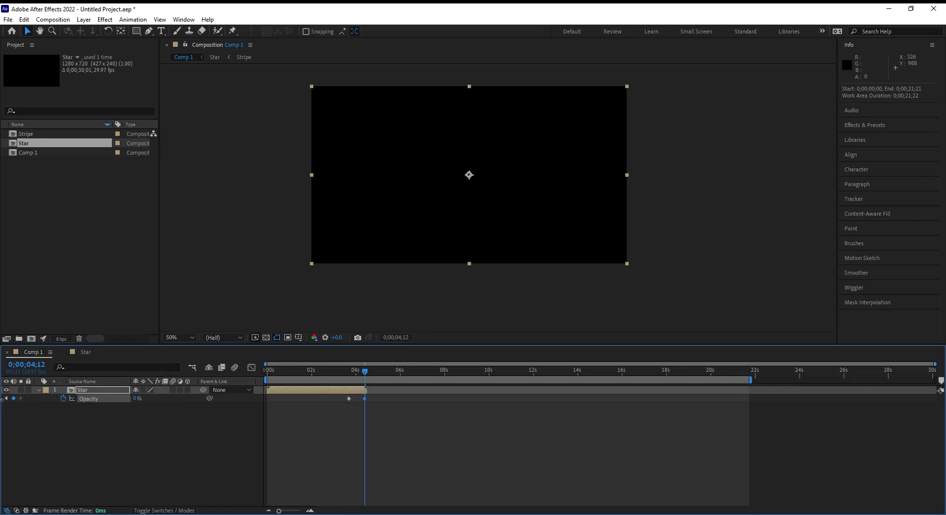
Preview the Comp 1 animation from the first frame to check the star's fade-out.
key(space)
key(space)
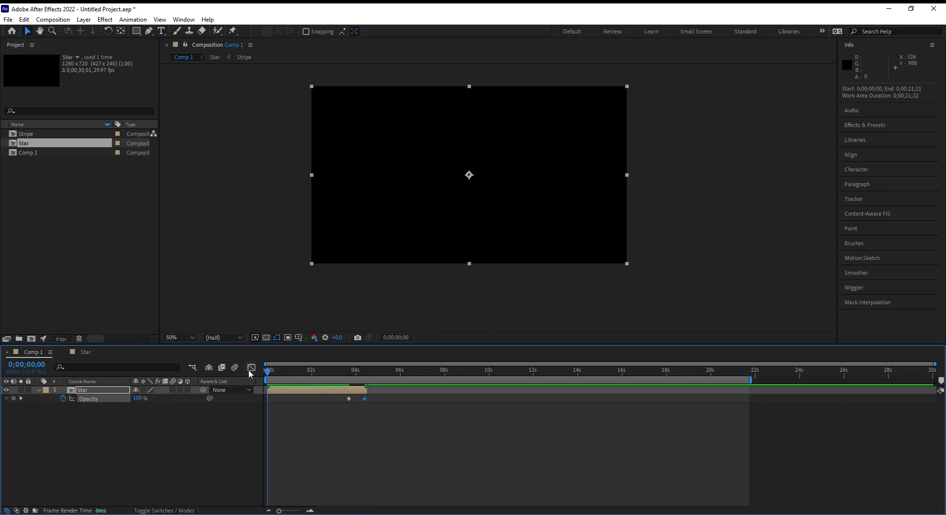
key(space)
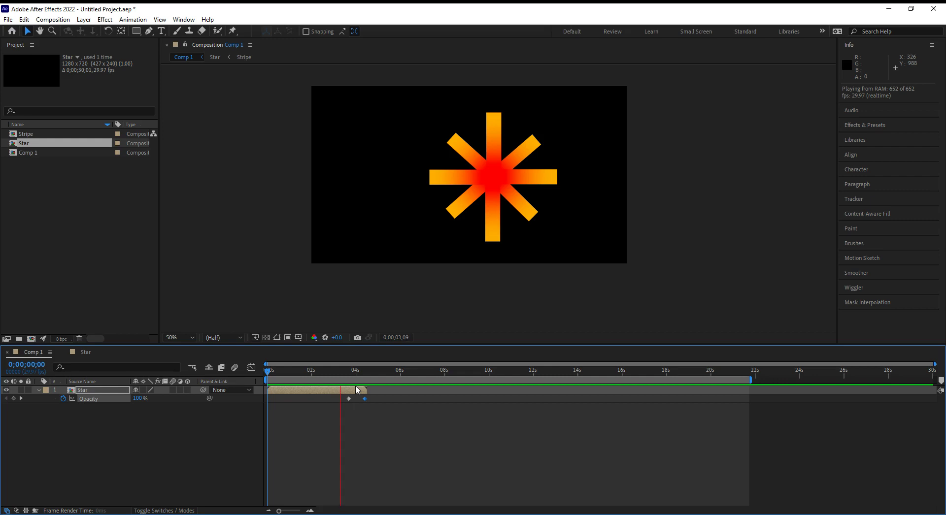
key(space)
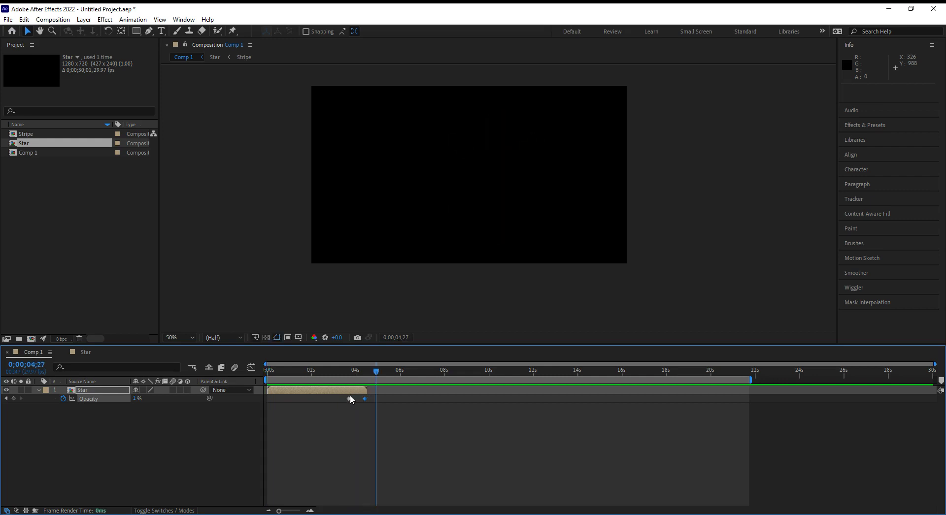
Shift the first Opacity keyframe to about 4 seconds and preview the shortened fade-out.
drag(350, 399, 357, 398)
click(344, 370)
key(space)
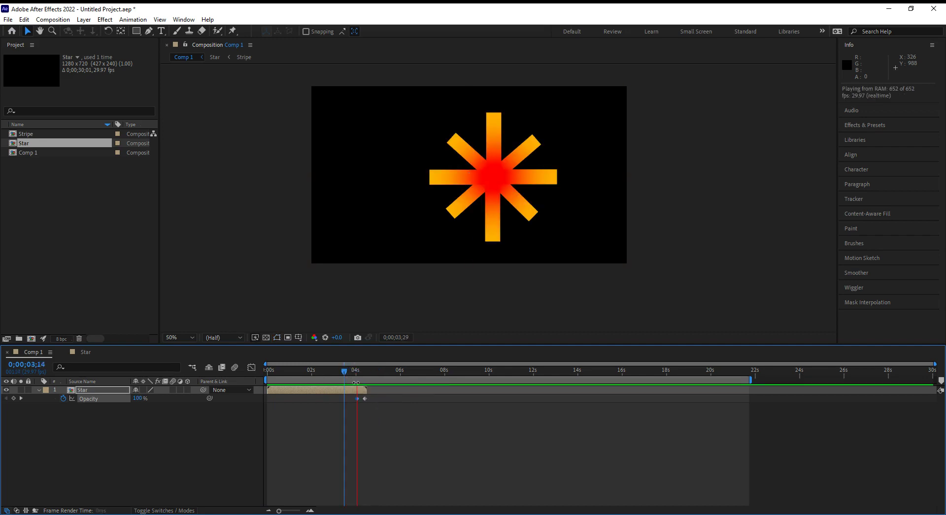
key(space)
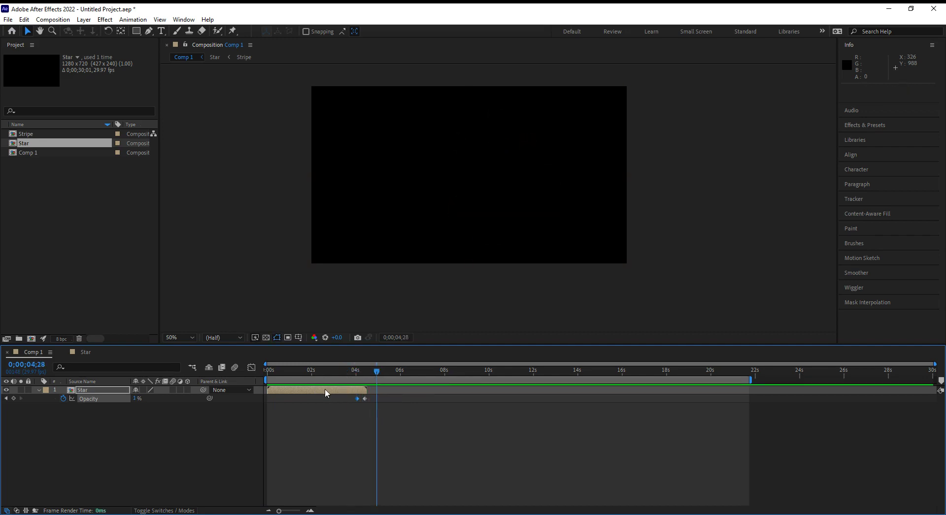
Duplicate the Star layer, move the copy to about 194, 452 and scale it down to 51%.
key(ctrl+d)
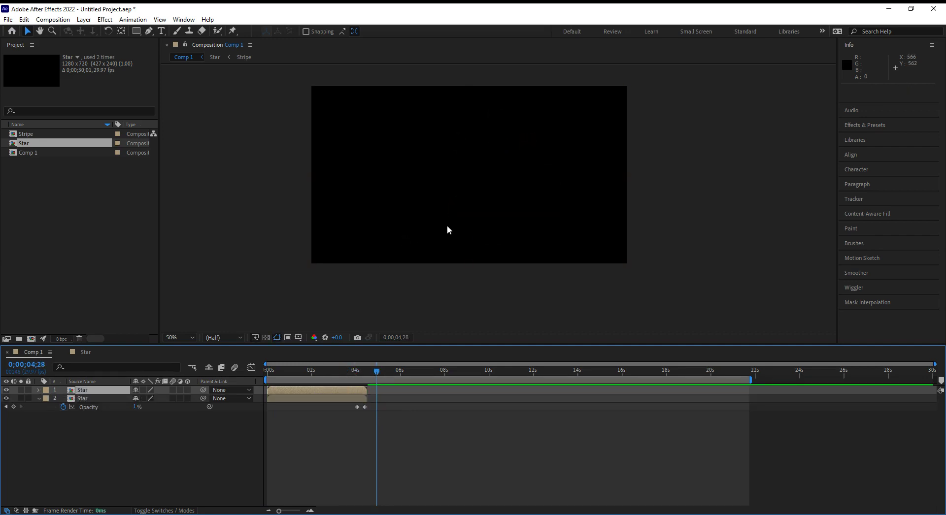
click(289, 377)
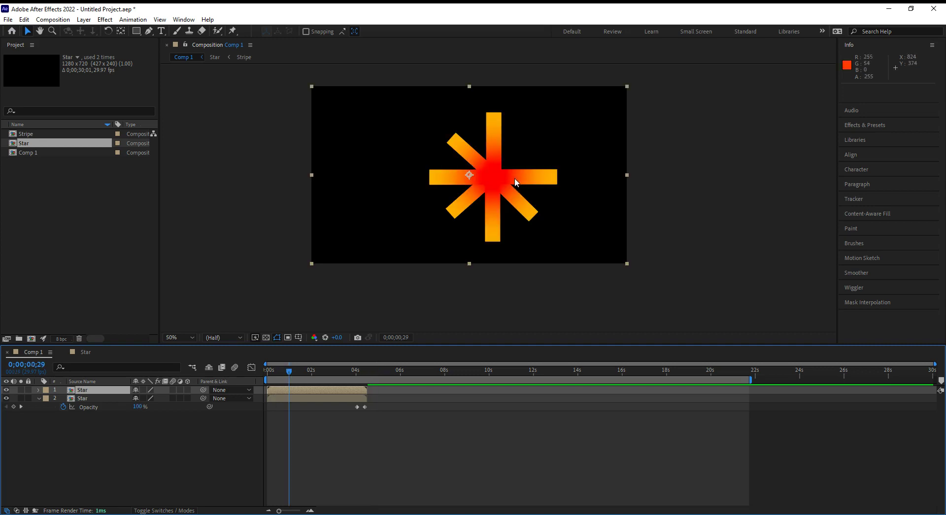
drag(514, 179, 401, 200)
key(s)
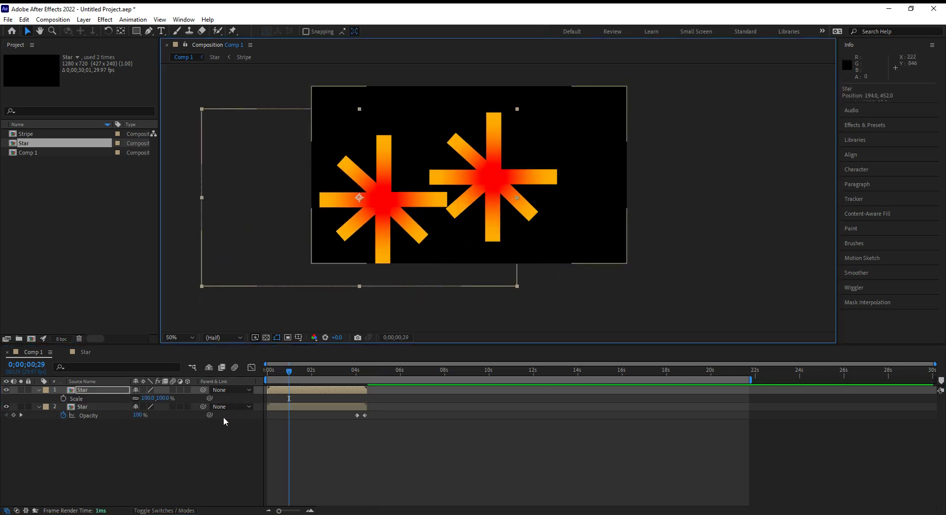
drag(142, 398, 122, 399)
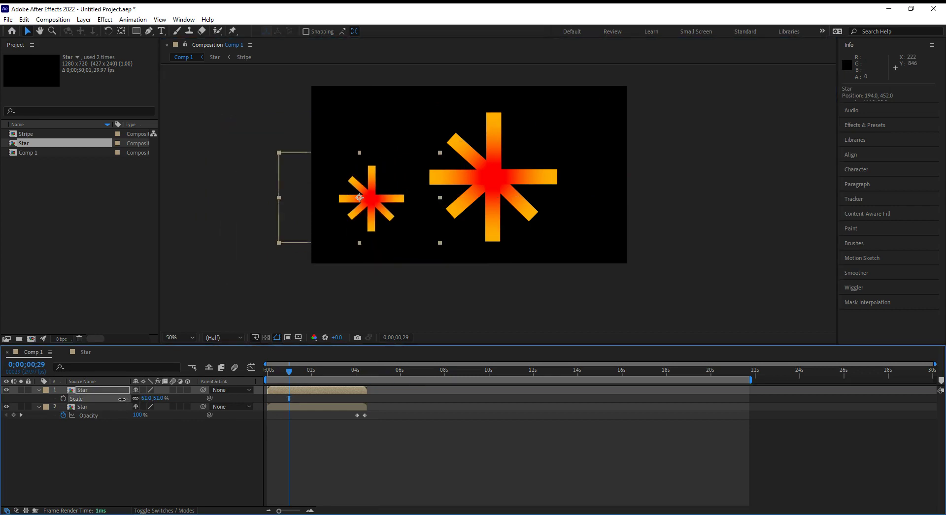
Duplicate the small Star, place one copy at about 1002, 198, stagger their starts at about 1 and 2.3 seconds, and preview the result.
drag(292, 390, 342, 394)
key(ctrl+d)
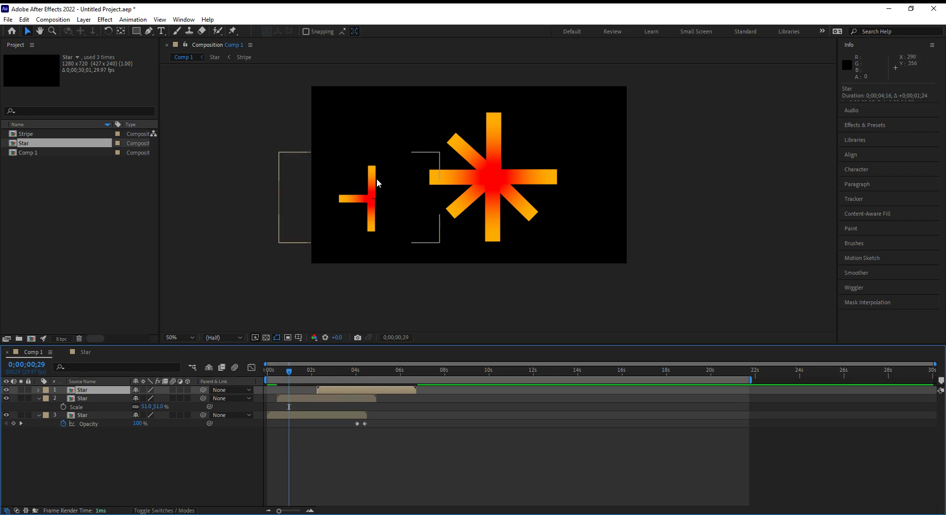
drag(368, 204, 568, 141)
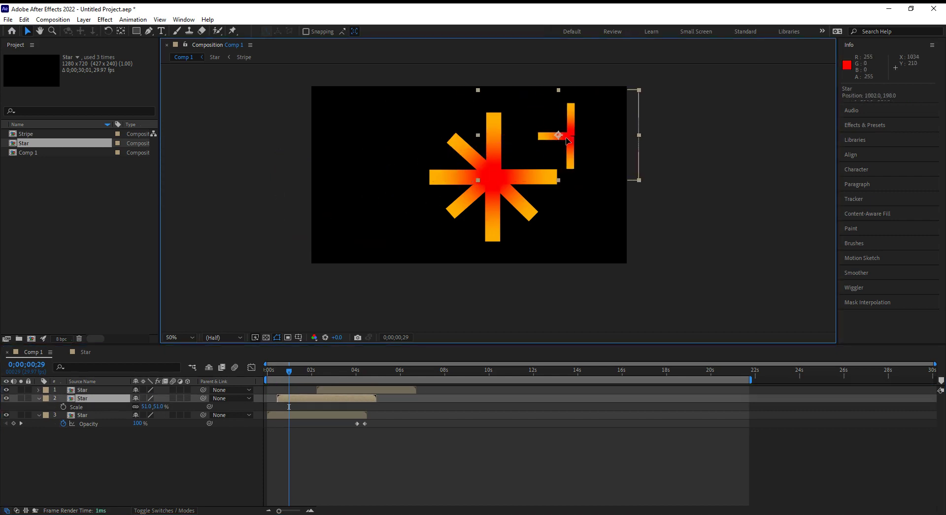
mouse_move(288, 373)
mouse_down()
mouse_move(268, 374)
mouse_move(349, 375)
mouse_move(274, 376)
mouse_move(309, 401)
mouse_move(263, 378)
mouse_up()
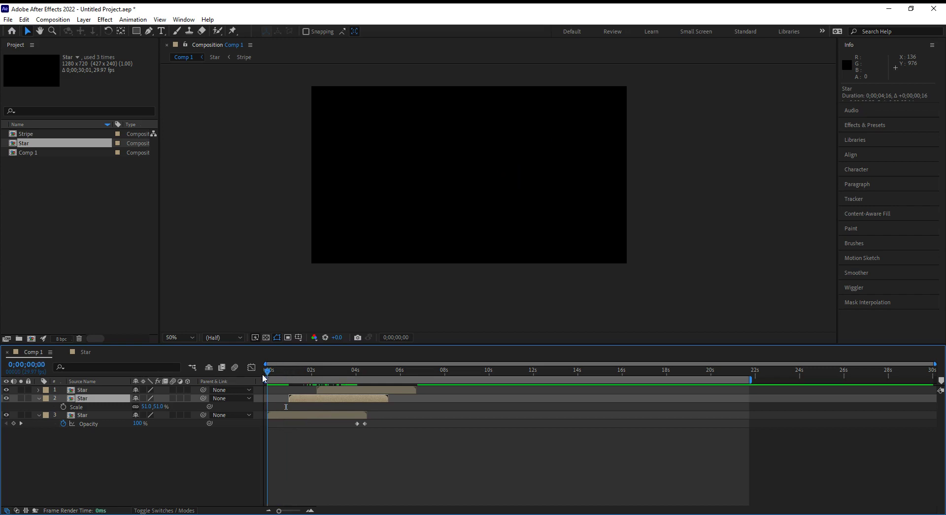
key(space)
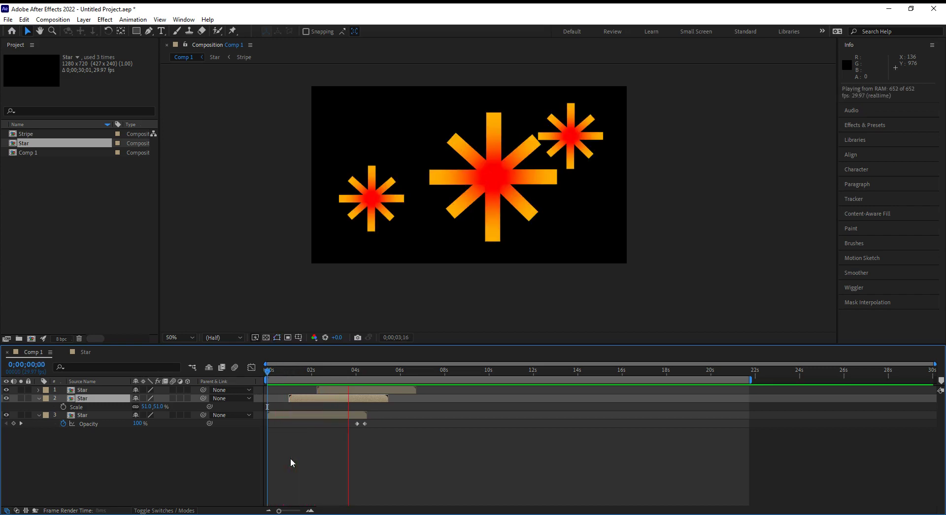
mouse_move(339, 374)
mouse_down()
mouse_move(280, 377)
mouse_move(342, 374)
mouse_move(271, 388)
mouse_move(354, 380)
mouse_up()
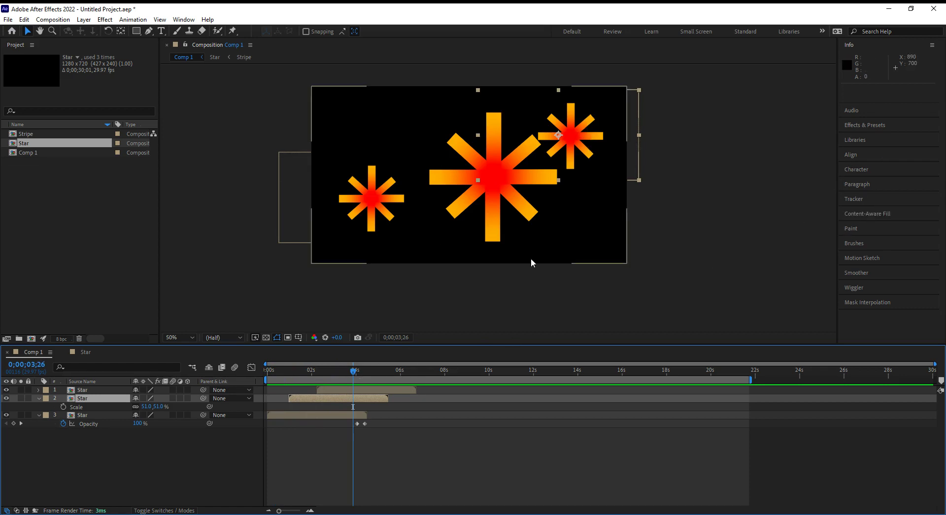
Search the effects for "hue" and apply Hue/Saturation to the topmost Star layer.
click(359, 391)
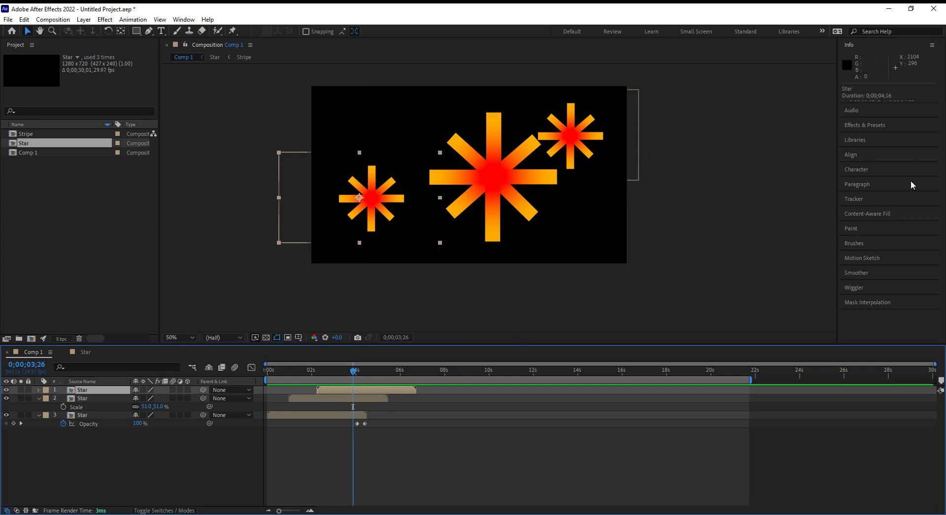
click(857, 127)
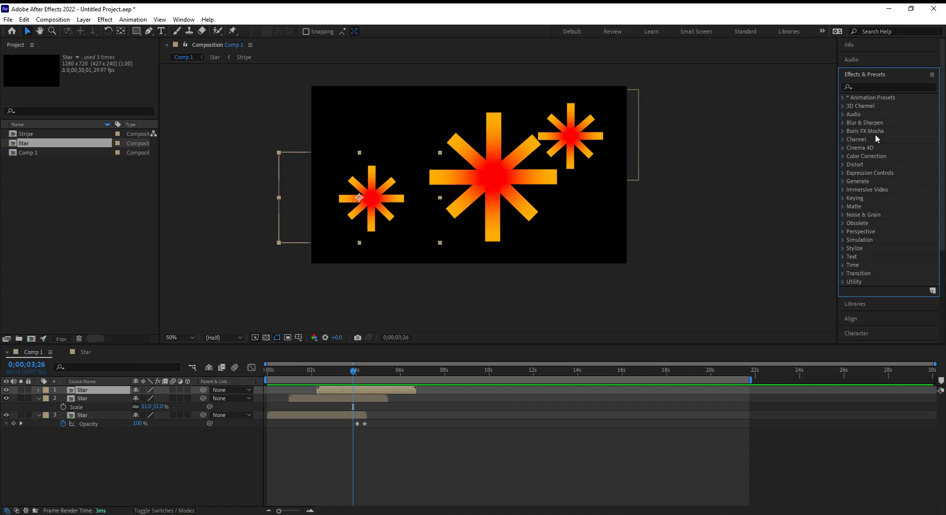
click(842, 157)
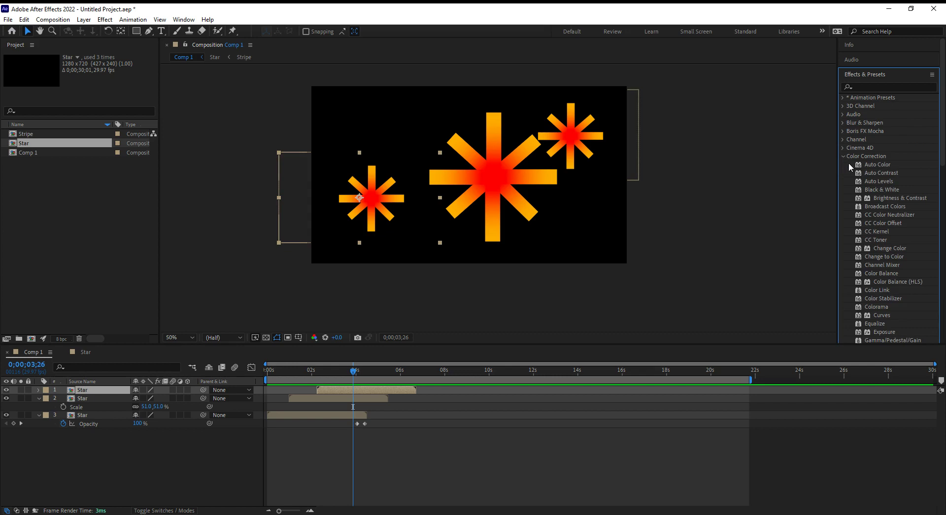
click(861, 88)
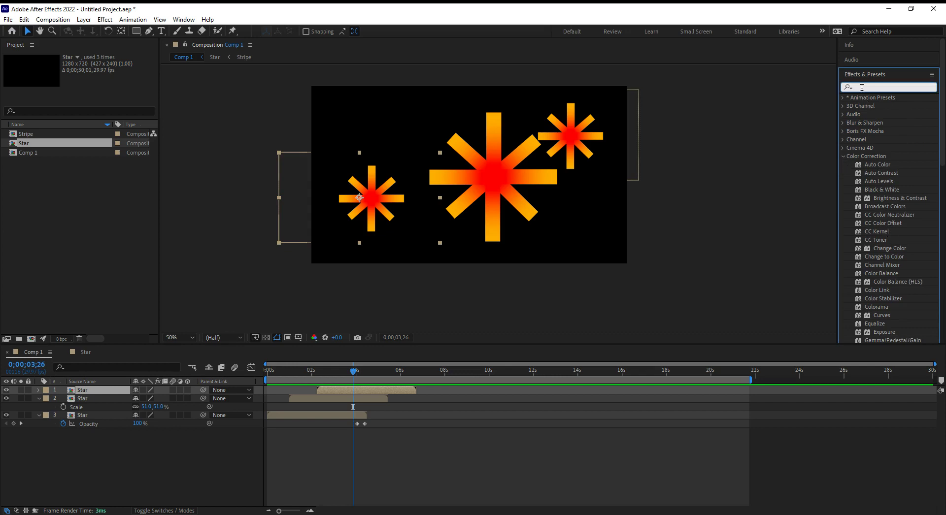
text(hue)
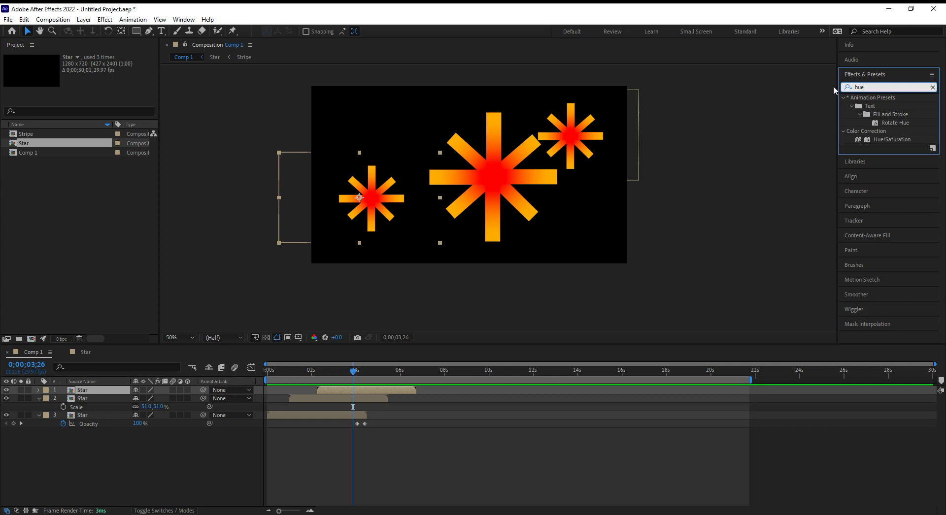
drag(889, 142, 342, 389)
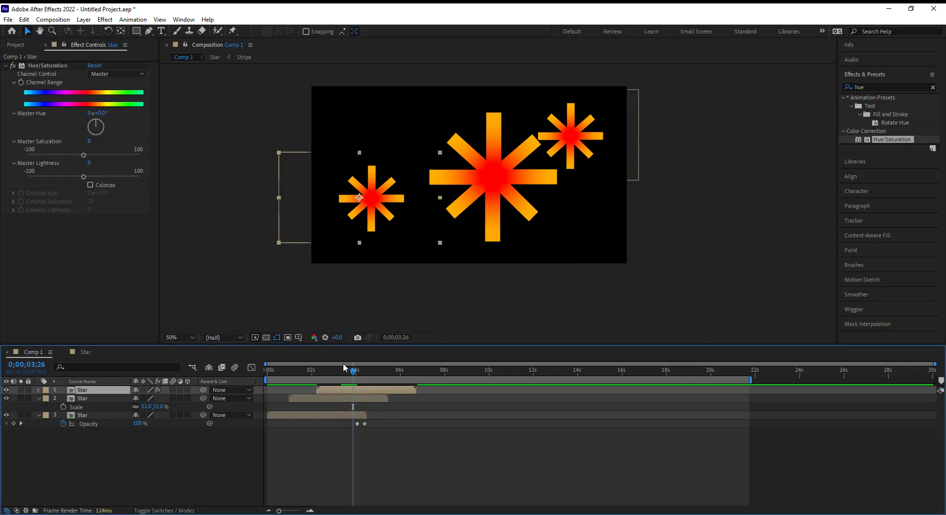
Set the topmost Star layer's Master Saturation to -35 and Master Hue to about -98°, and preview the recoloured star.
drag(344, 367, 305, 376)
drag(329, 379, 340, 380)
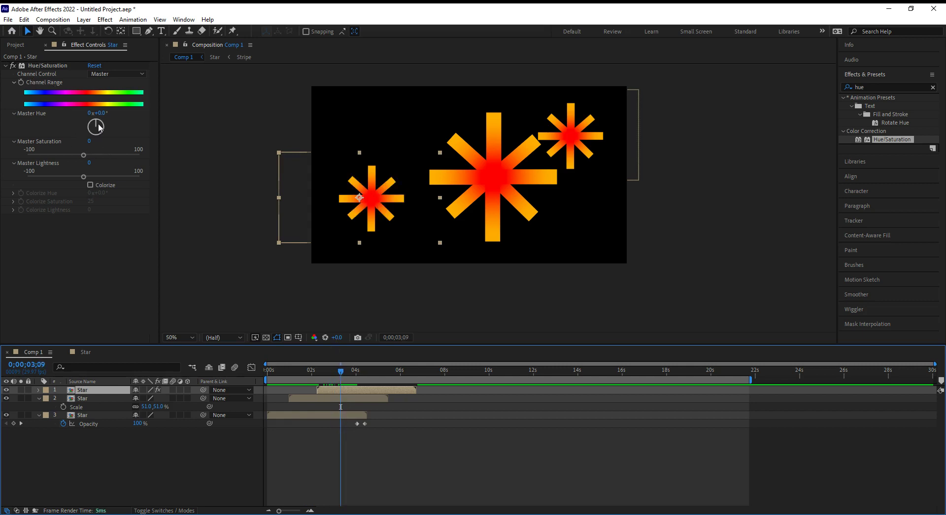
drag(83, 155, 65, 170)
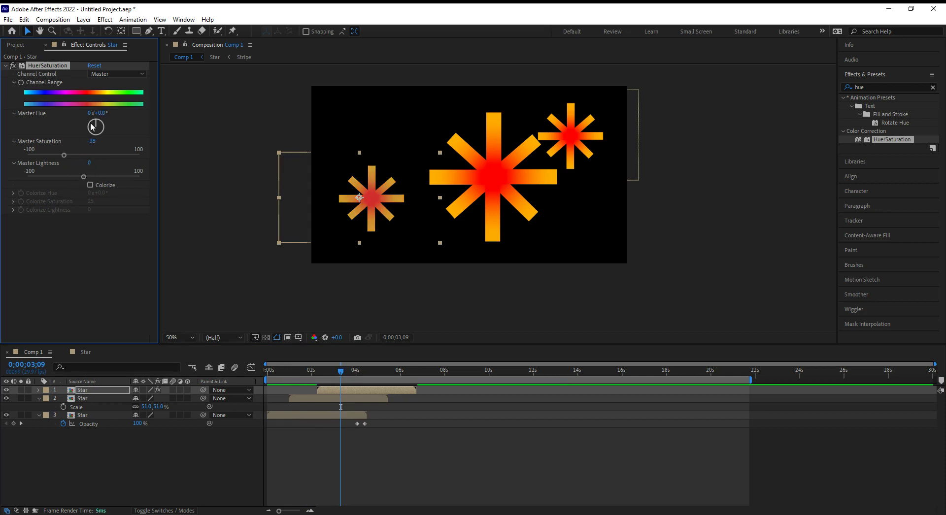
drag(93, 126, 85, 128)
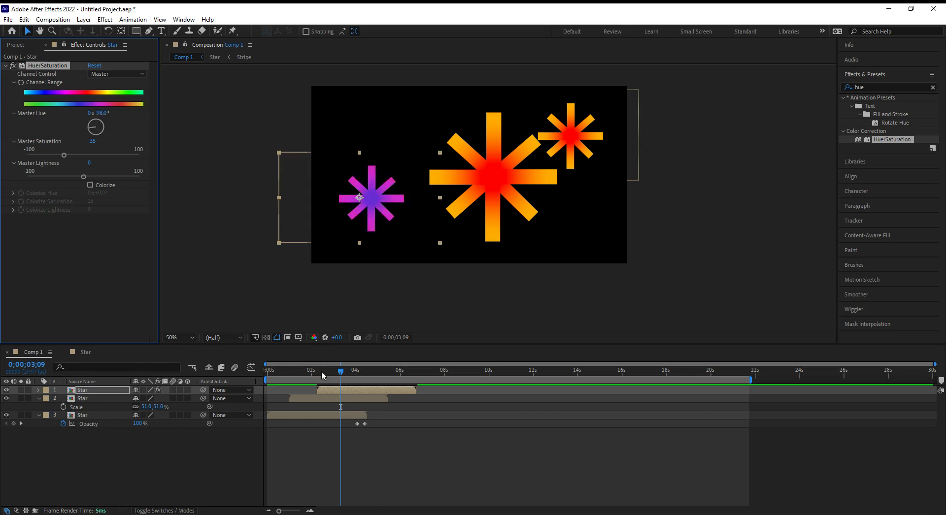
key(Home)
key(space)
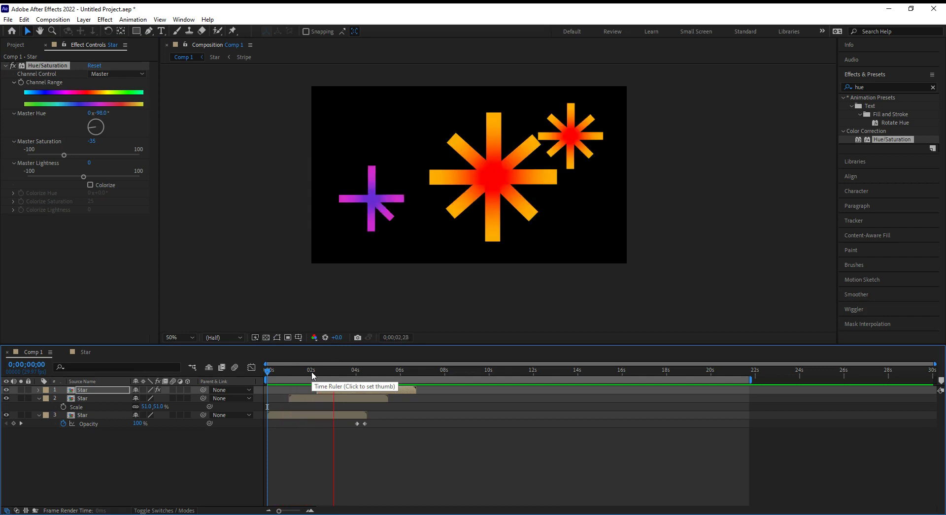
key(space)
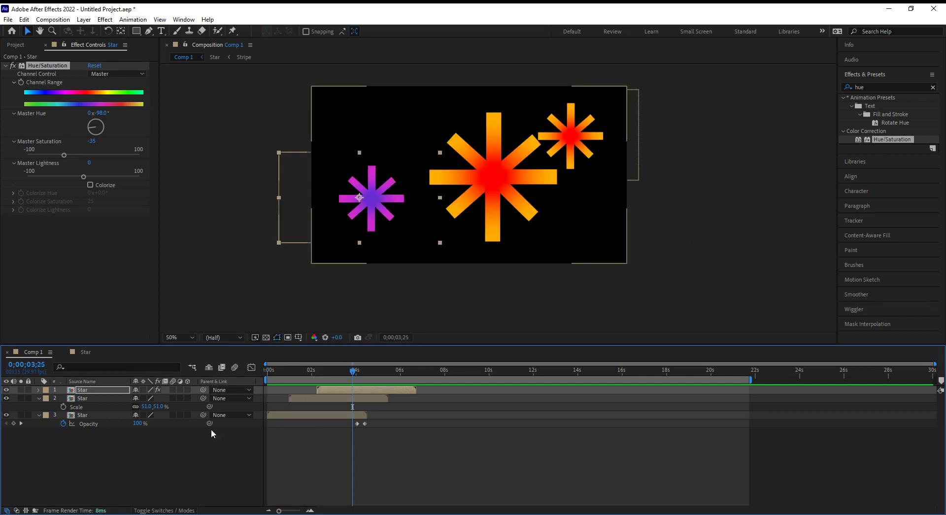
Apply Hue/Saturation to the second Star layer and set its Master Hue to about 58°.
click(583, 139)
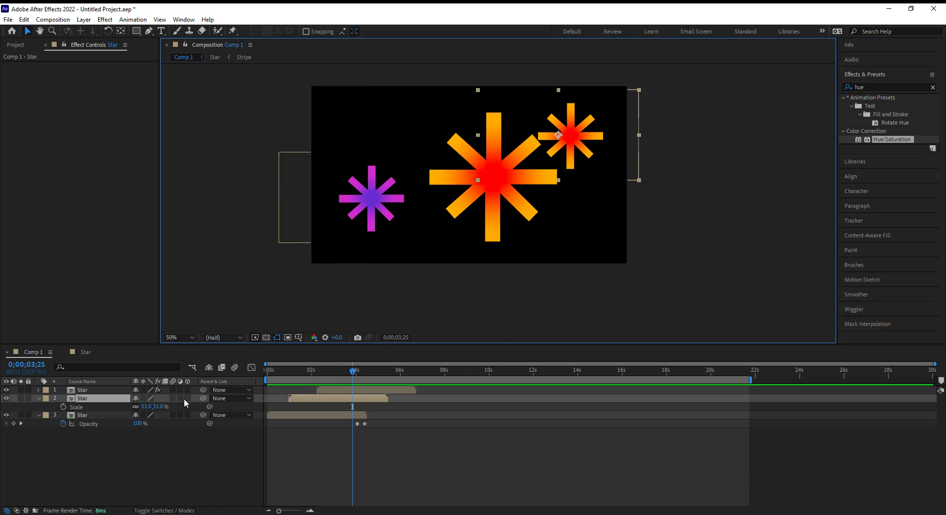
drag(912, 144, 363, 399)
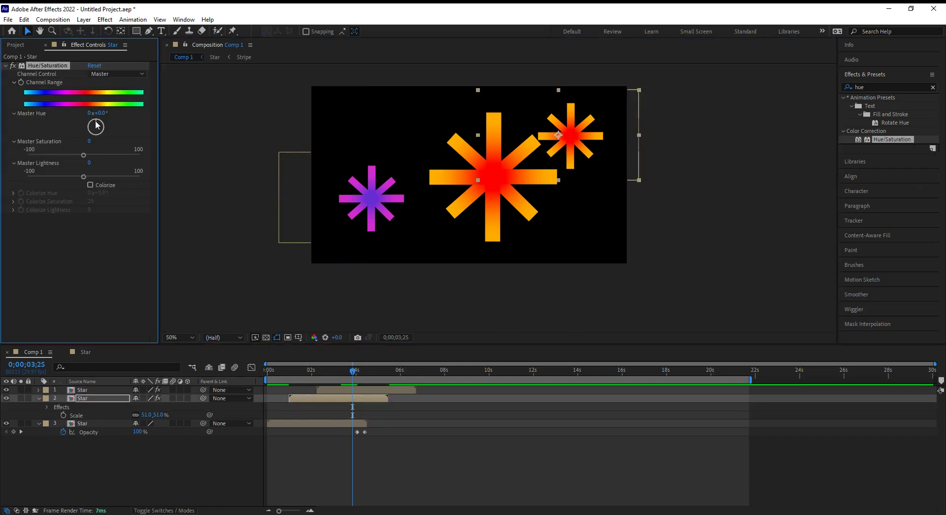
drag(100, 129, 103, 126)
Preview the three-star animation from the first frame and collapse the second Star layer's properties.
click(270, 373)
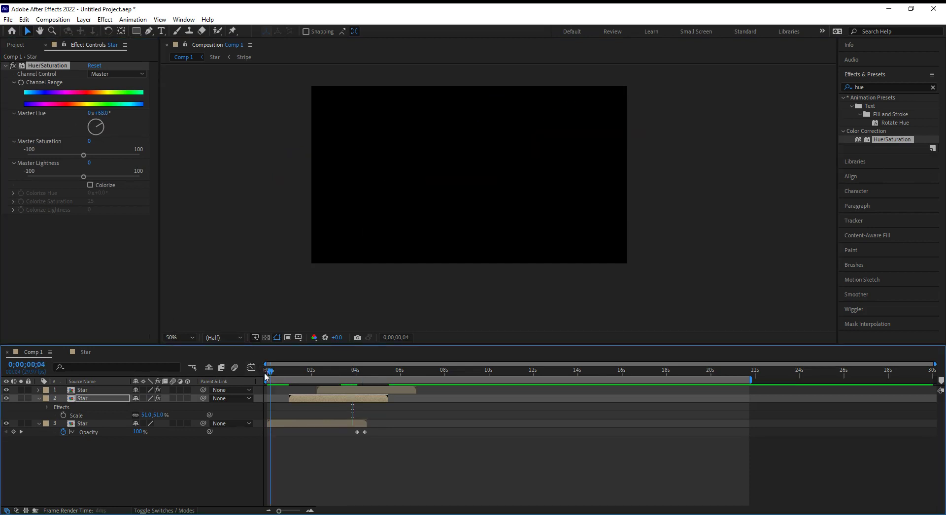
click(265, 374)
key(space)
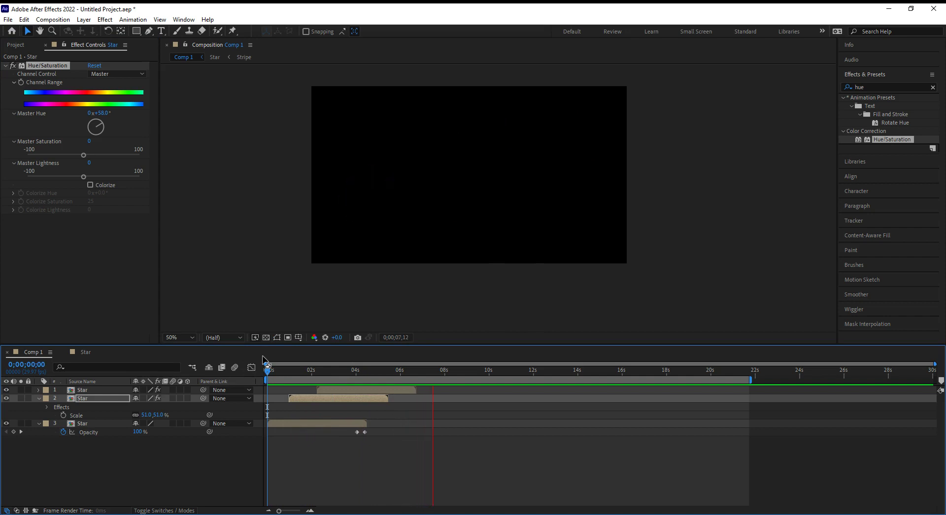
key(space)
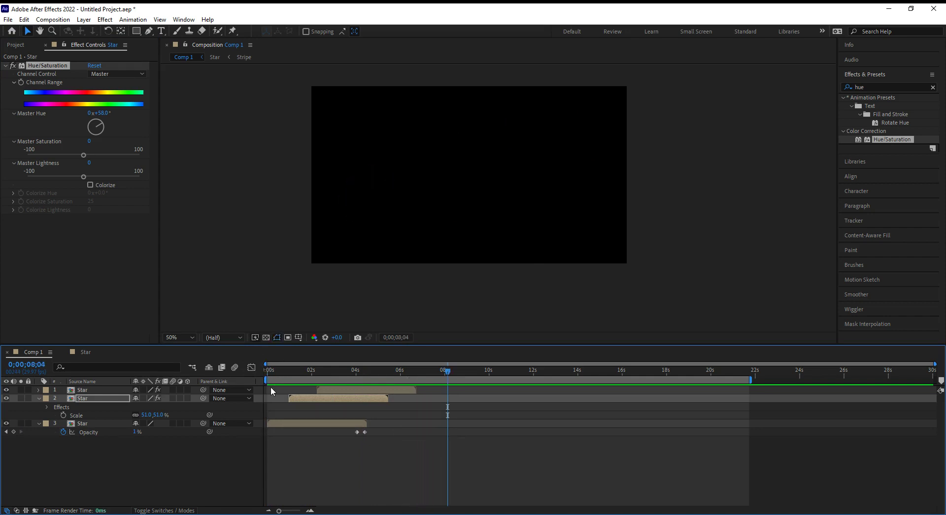
click(39, 399)
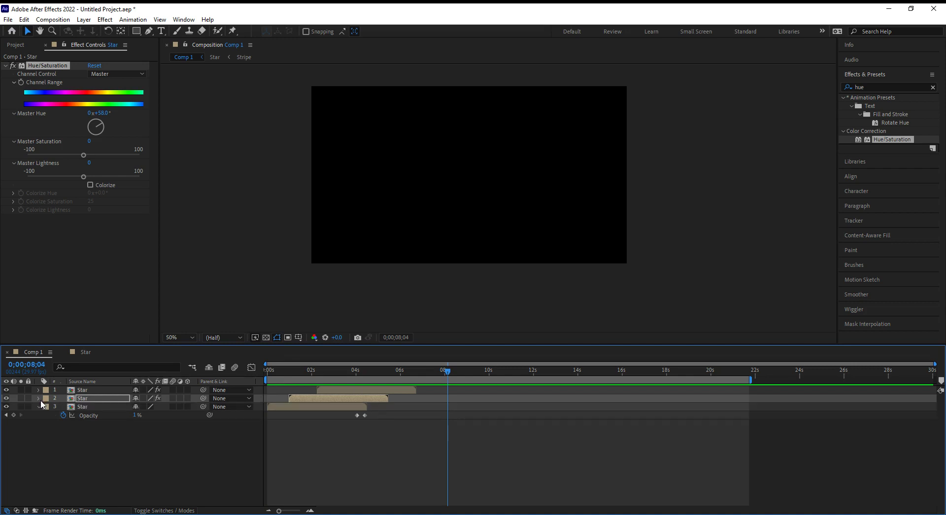